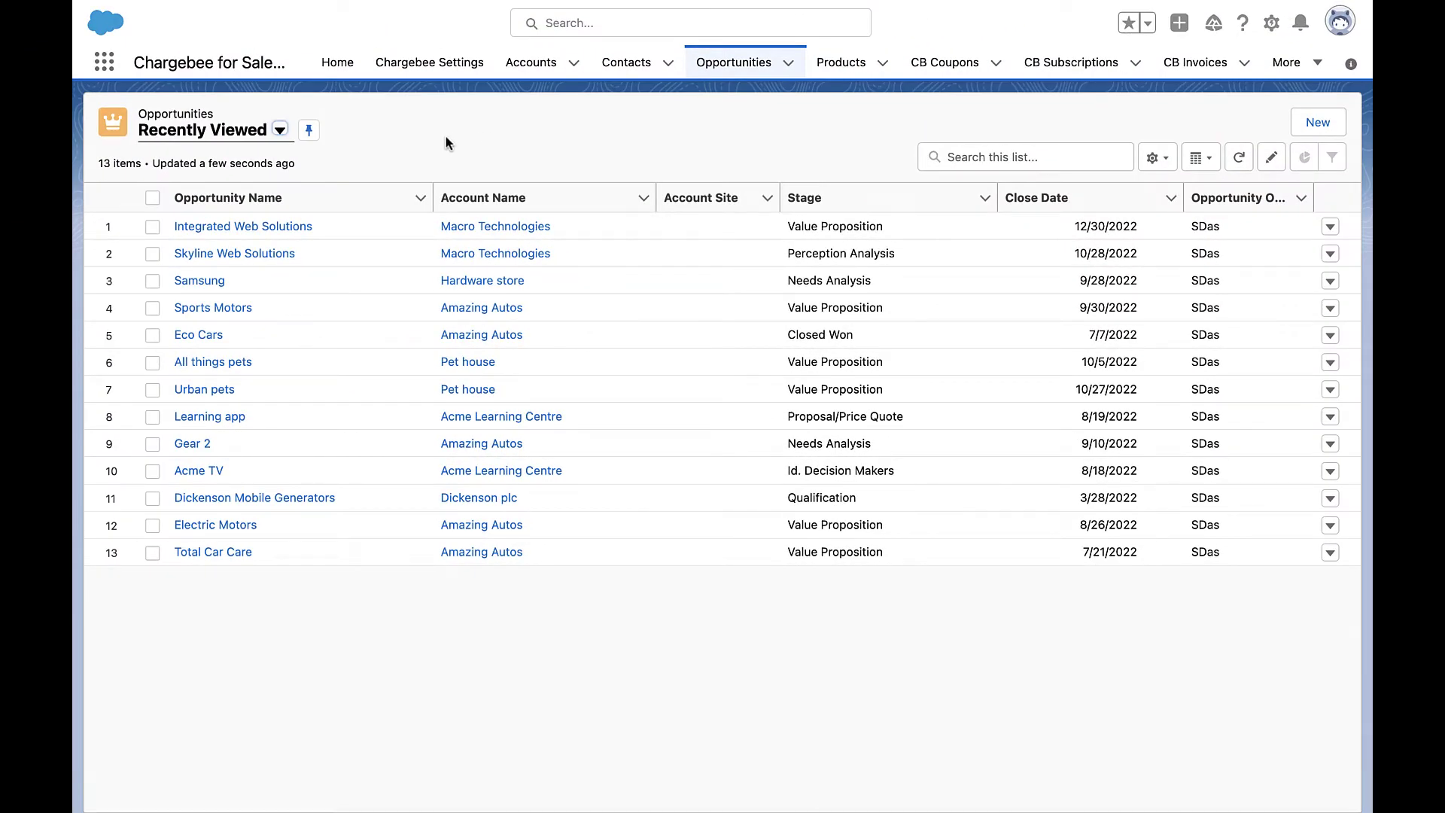
# Open the Integrated Web Solutions opportunity from the Opportunities list.
pyautogui.click(300, 227)
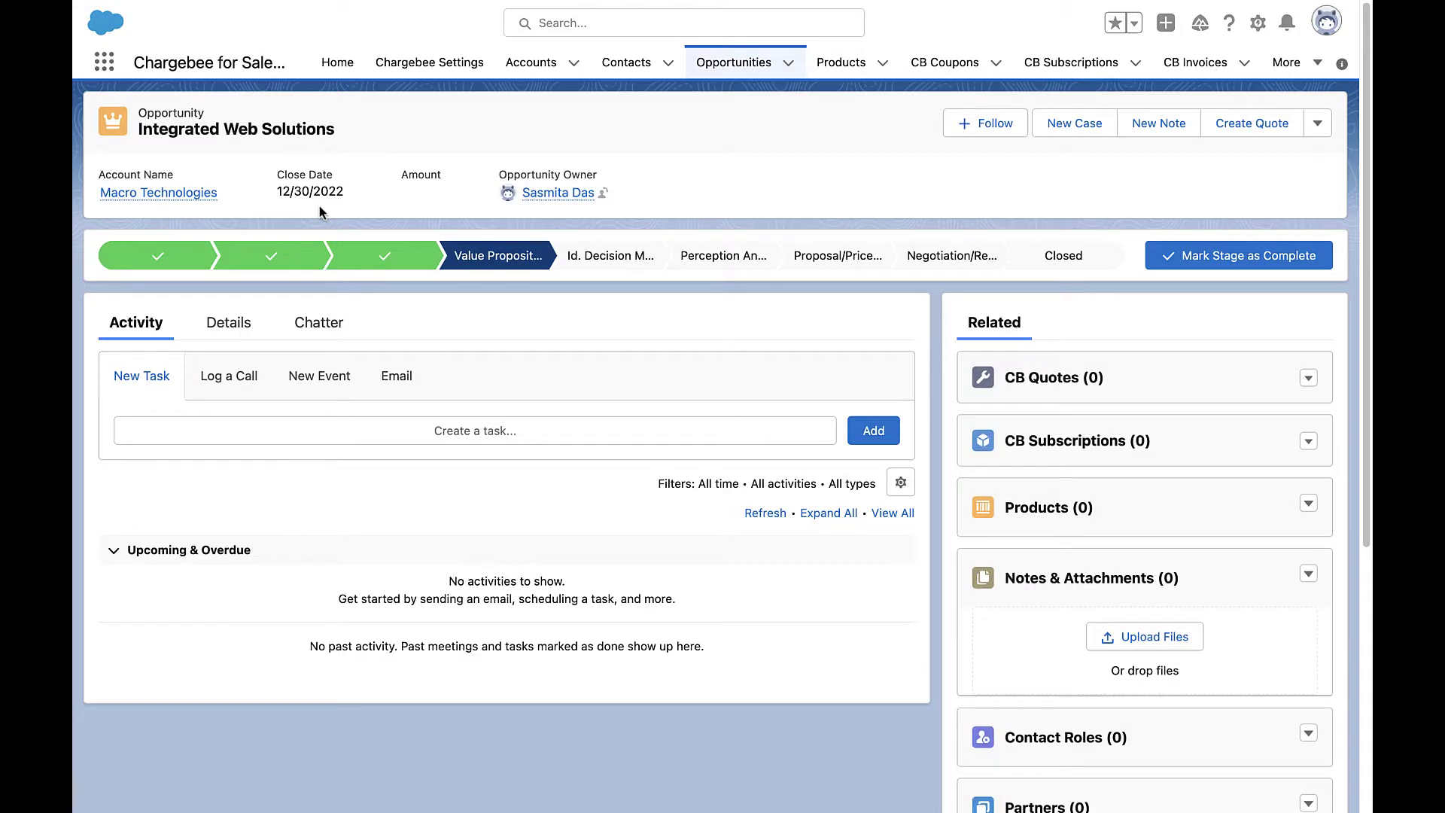
# Start a New Subscription Chargebee quote for this opportunity with SaaS as the product family.
pyautogui.click(1272, 131)
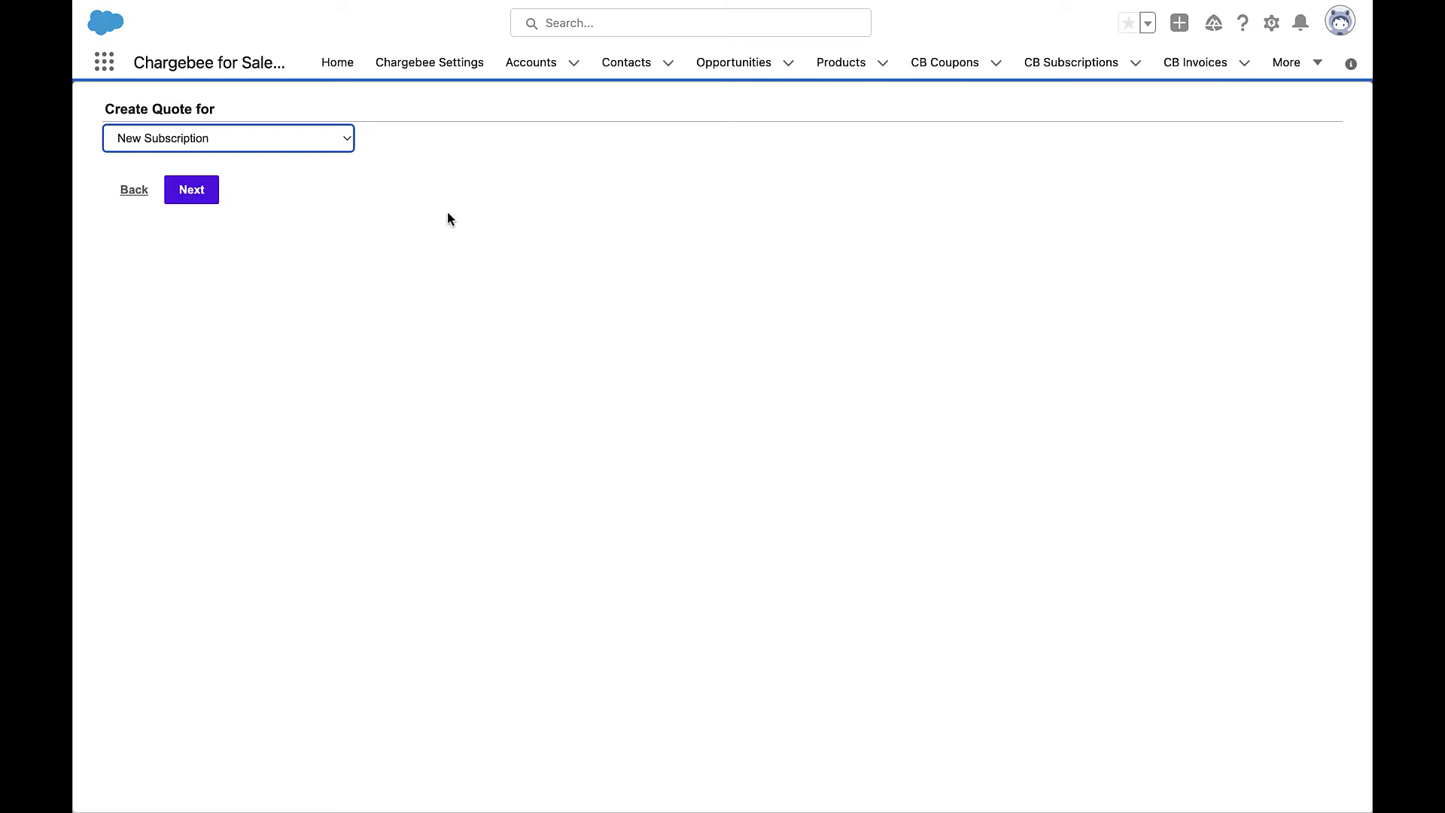
pyautogui.click(192, 193)
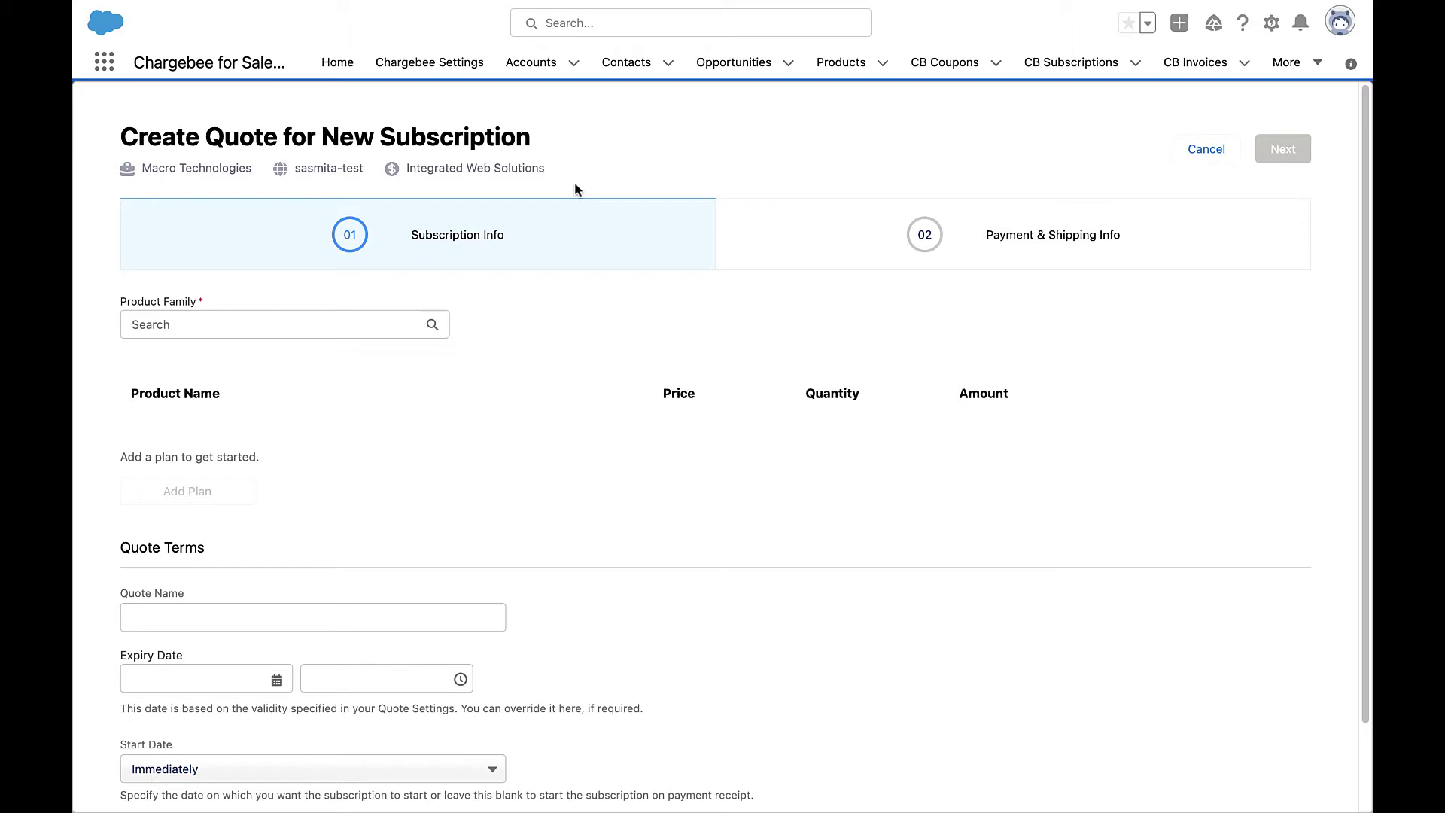
pyautogui.click(384, 325)
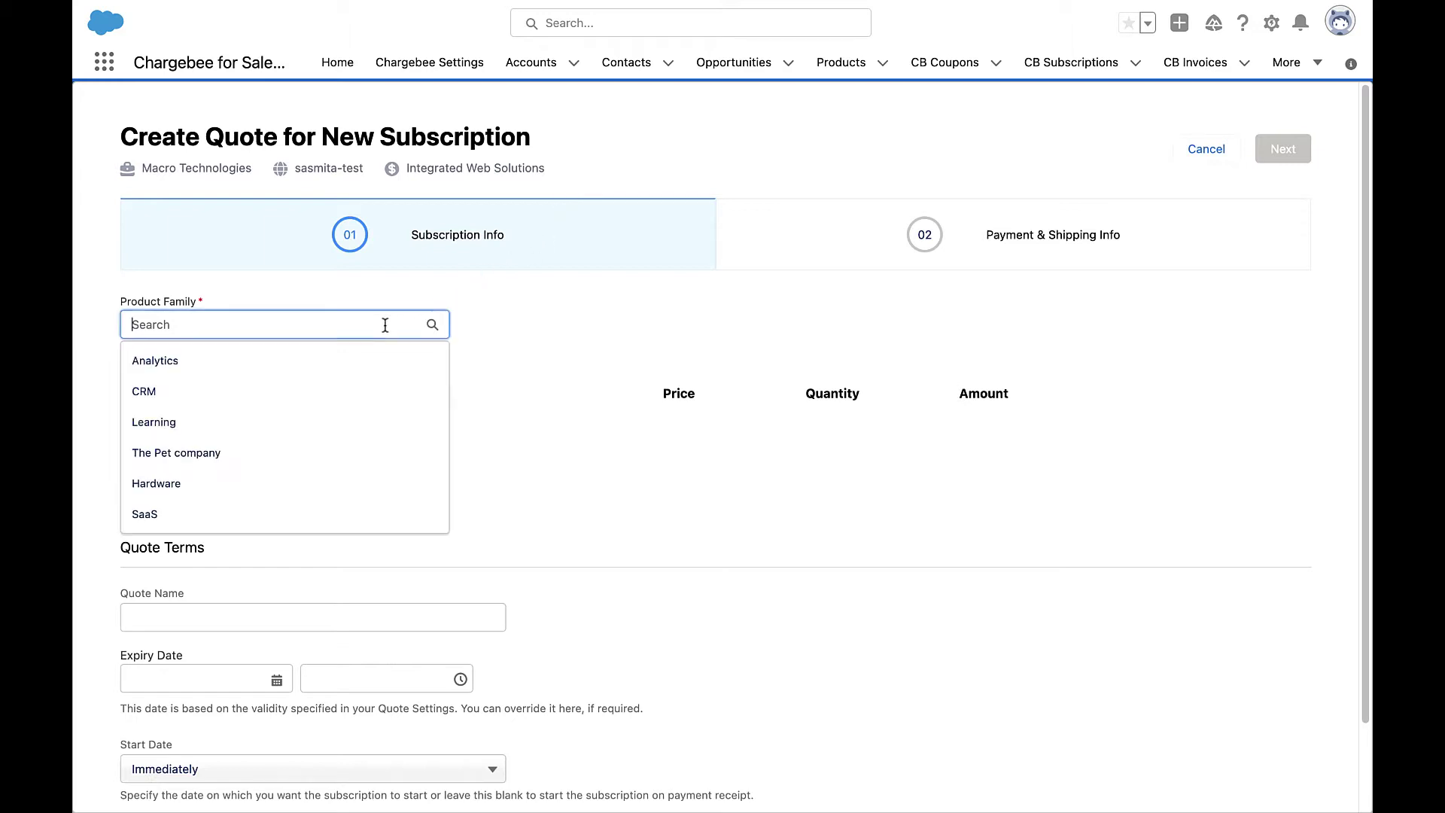
pyautogui.click(345, 515)
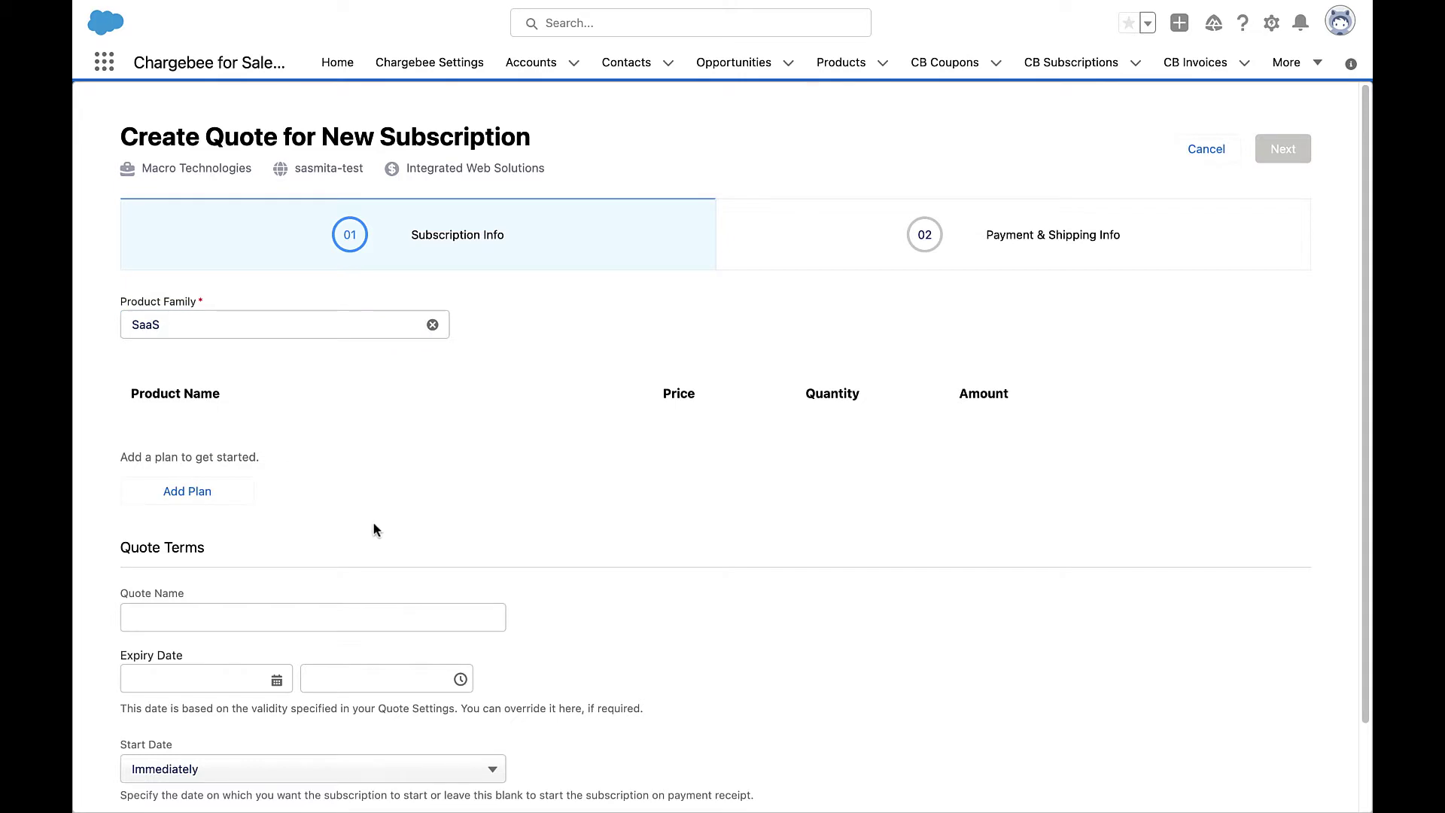
# Add the AWS database plan, review its tiers, and set quantity 10 for USD 10,000.00.
pyautogui.click(221, 495)
pyautogui.click(509, 273)
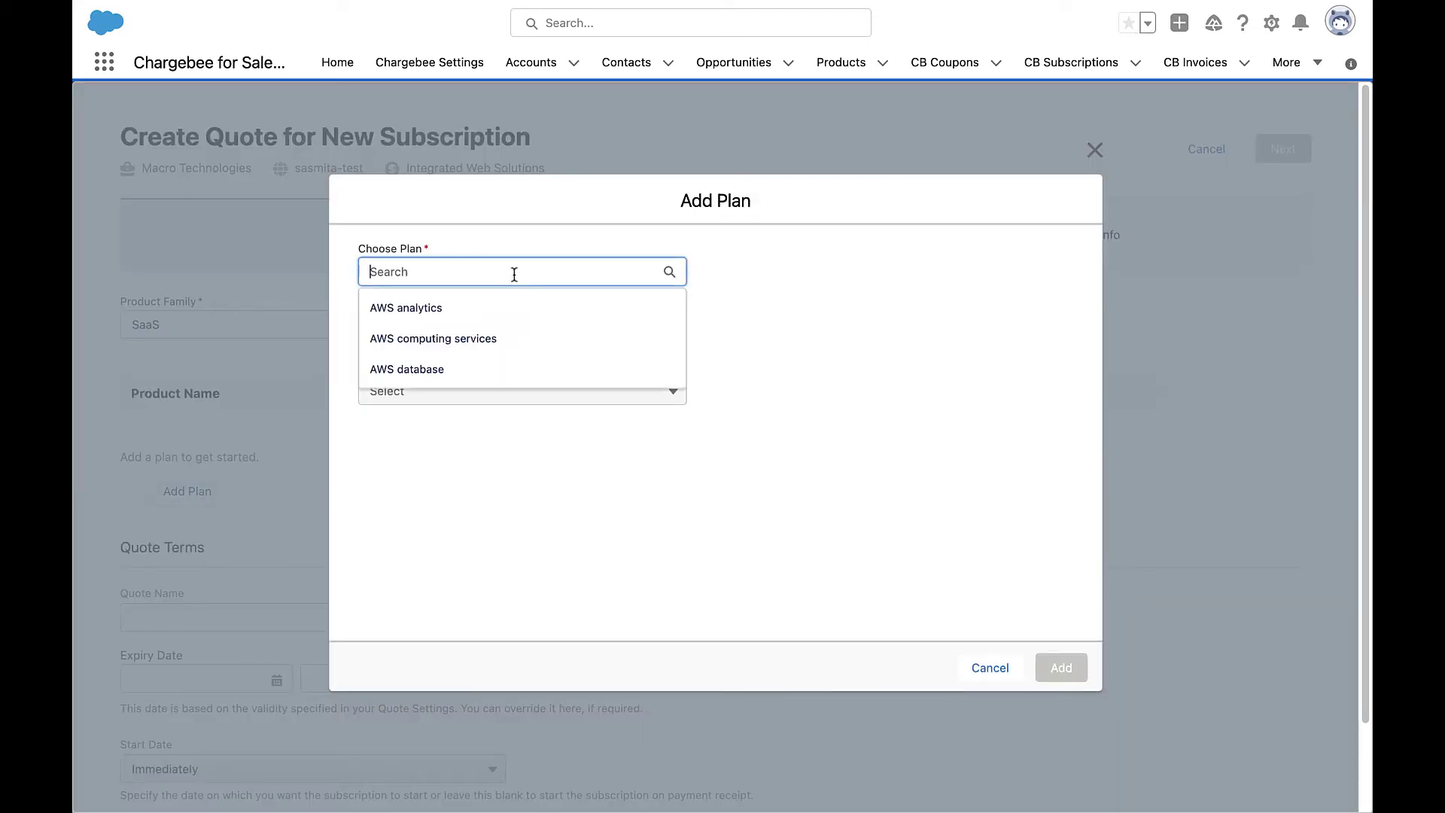
pyautogui.click(505, 367)
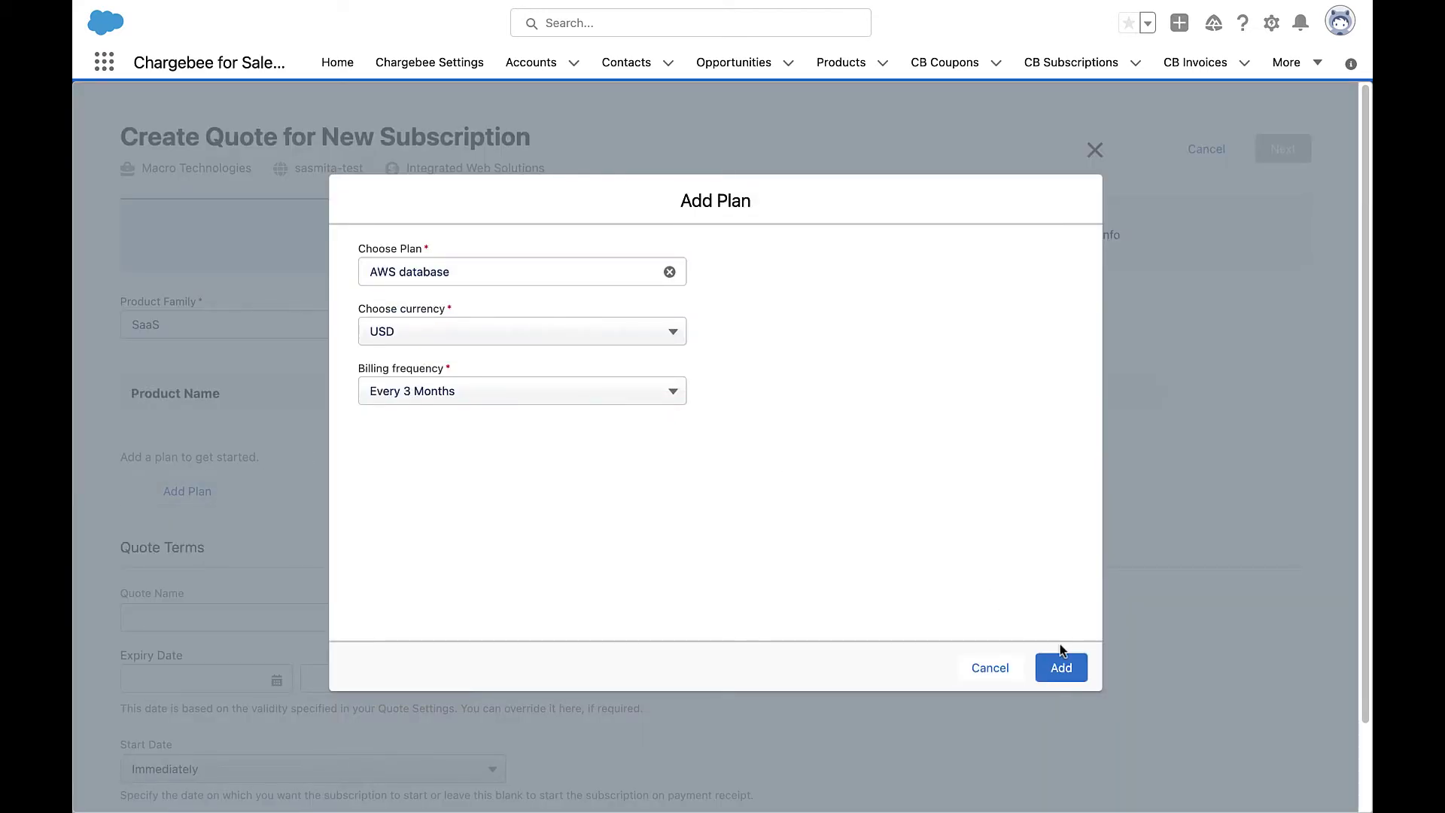
pyautogui.click(1062, 668)
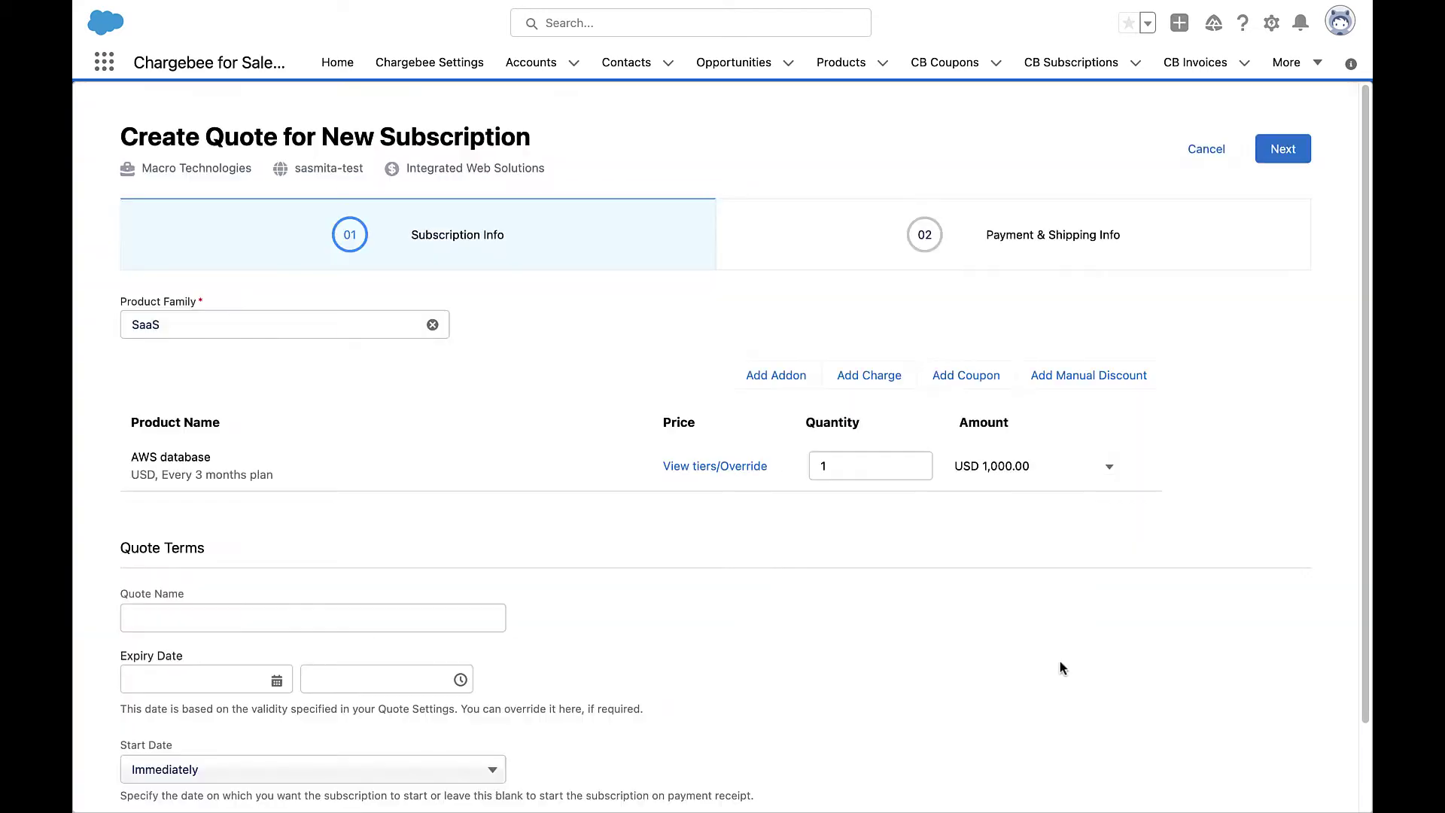
pyautogui.click(744, 470)
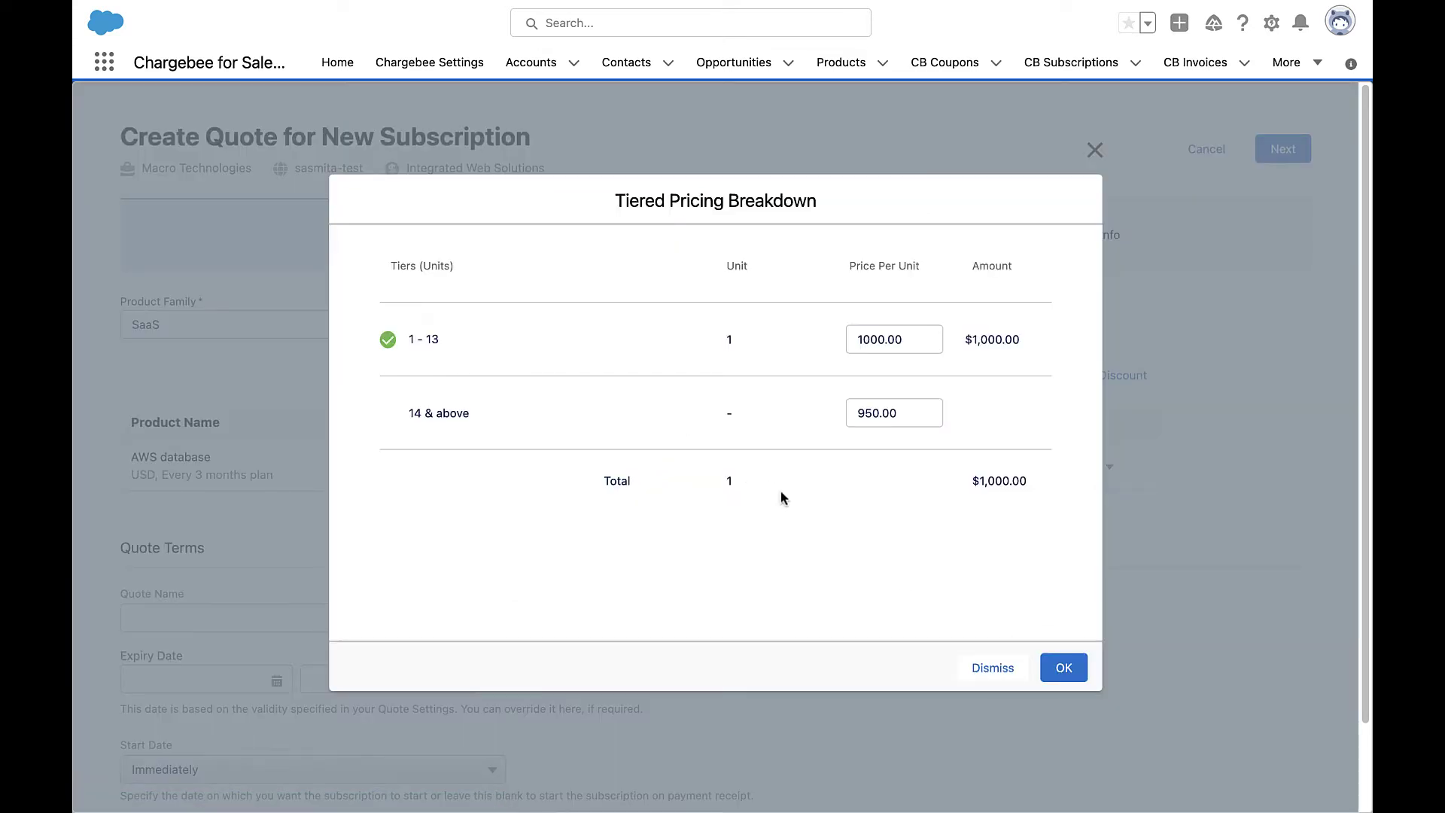
pyautogui.click(1063, 668)
pyautogui.write('0')
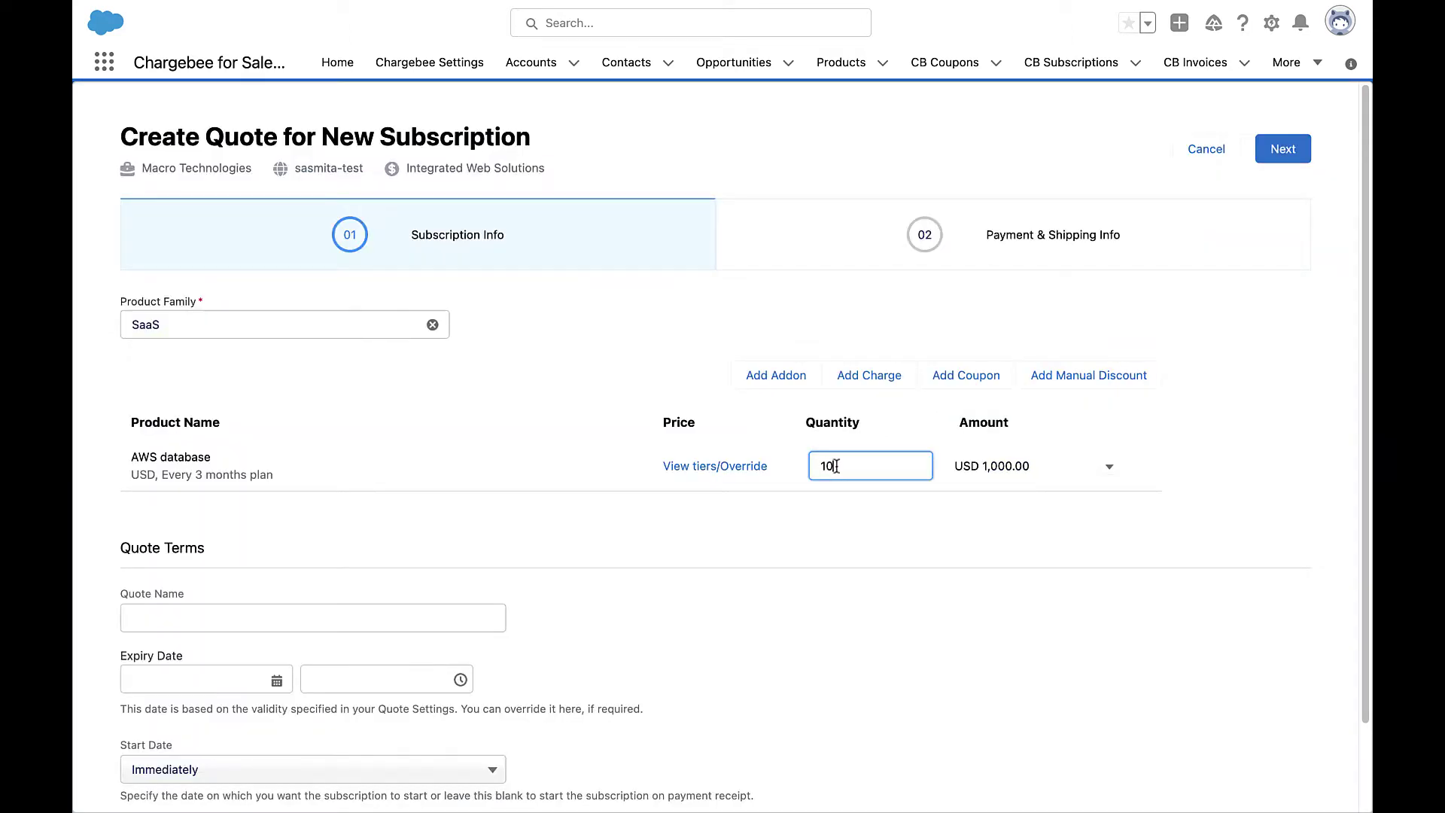
pyautogui.click(841, 497)
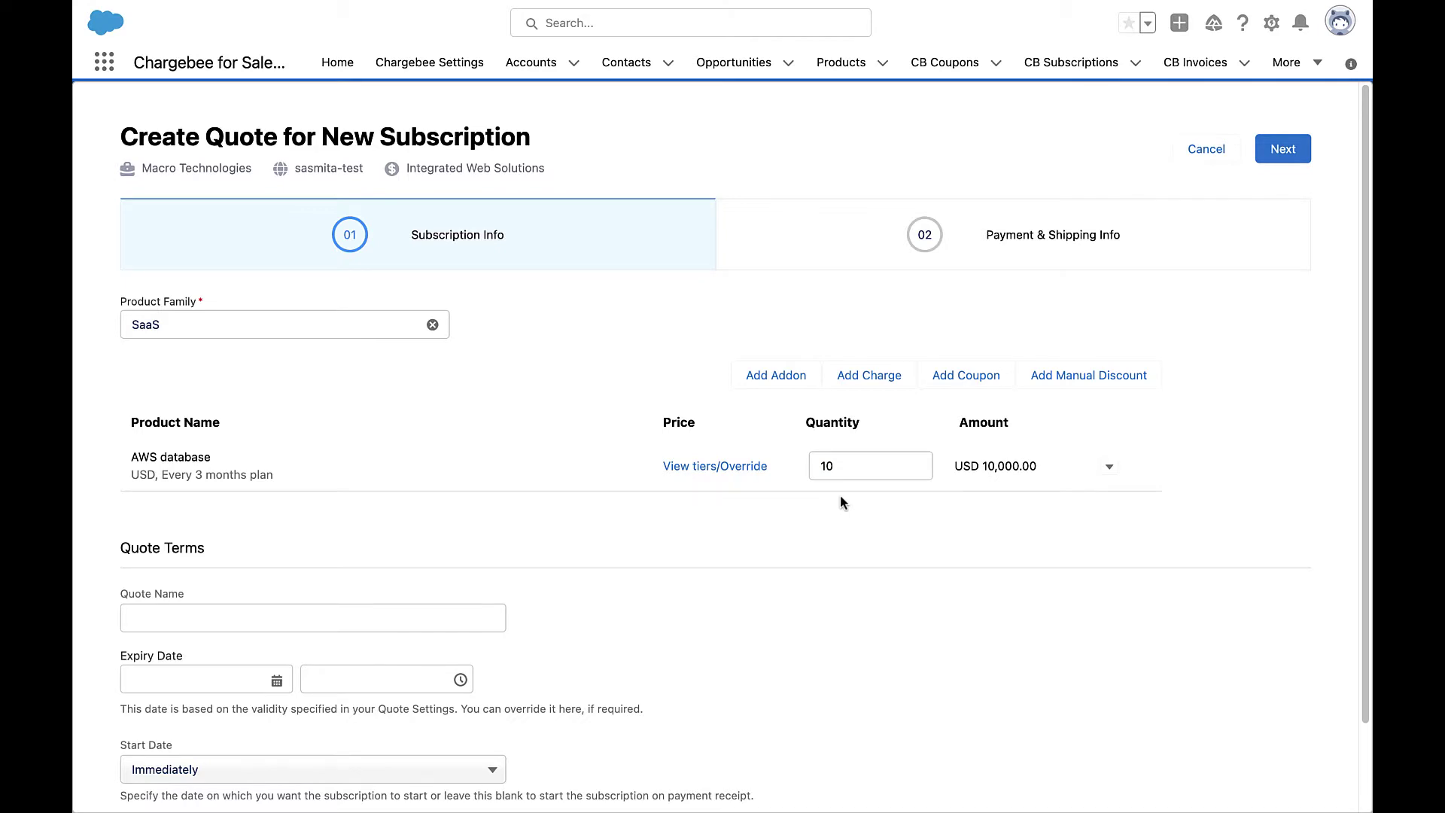
# Add the AWS storage addon to the quote.
pyautogui.click(775, 376)
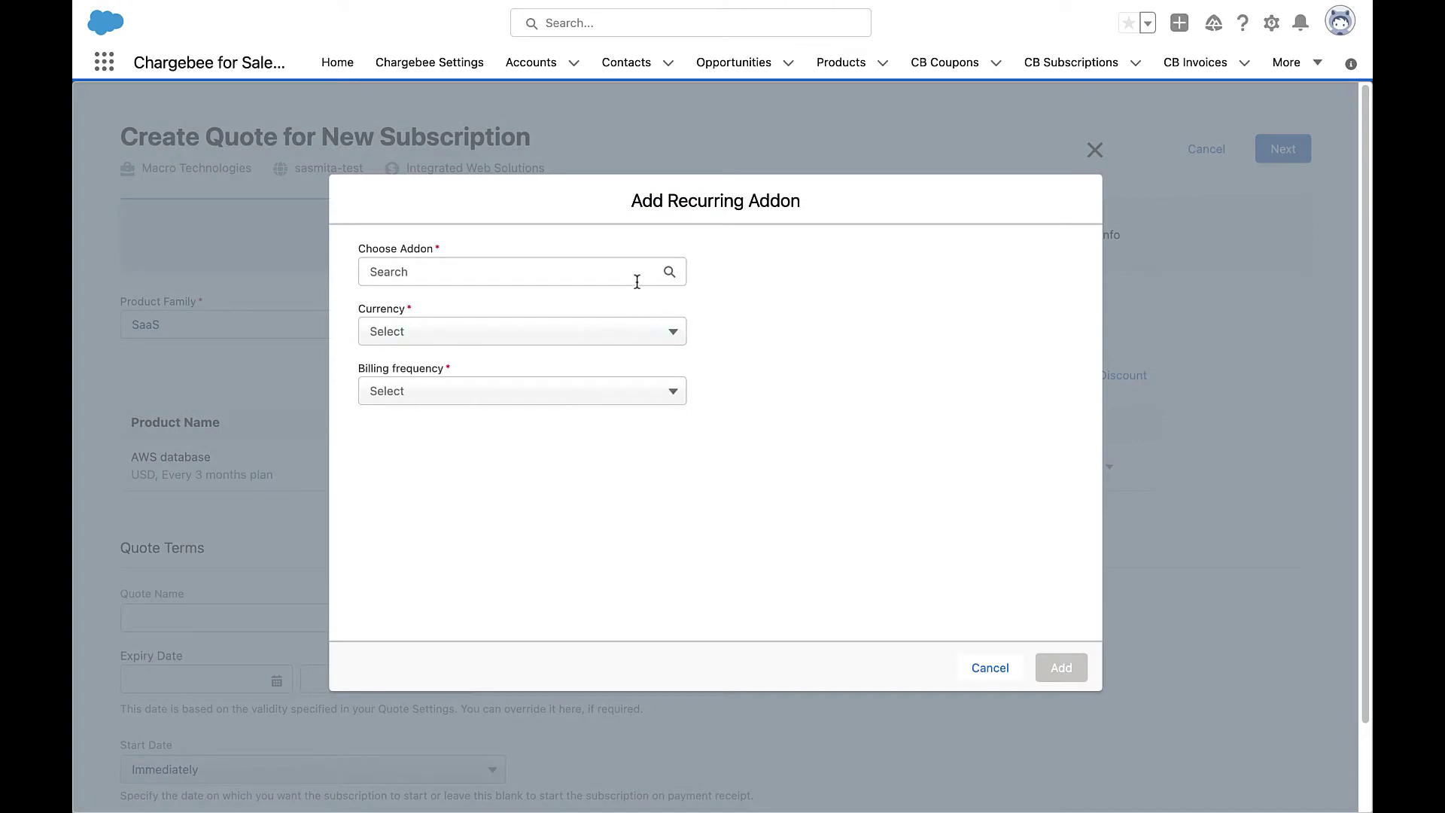
pyautogui.click(634, 272)
pyautogui.click(630, 310)
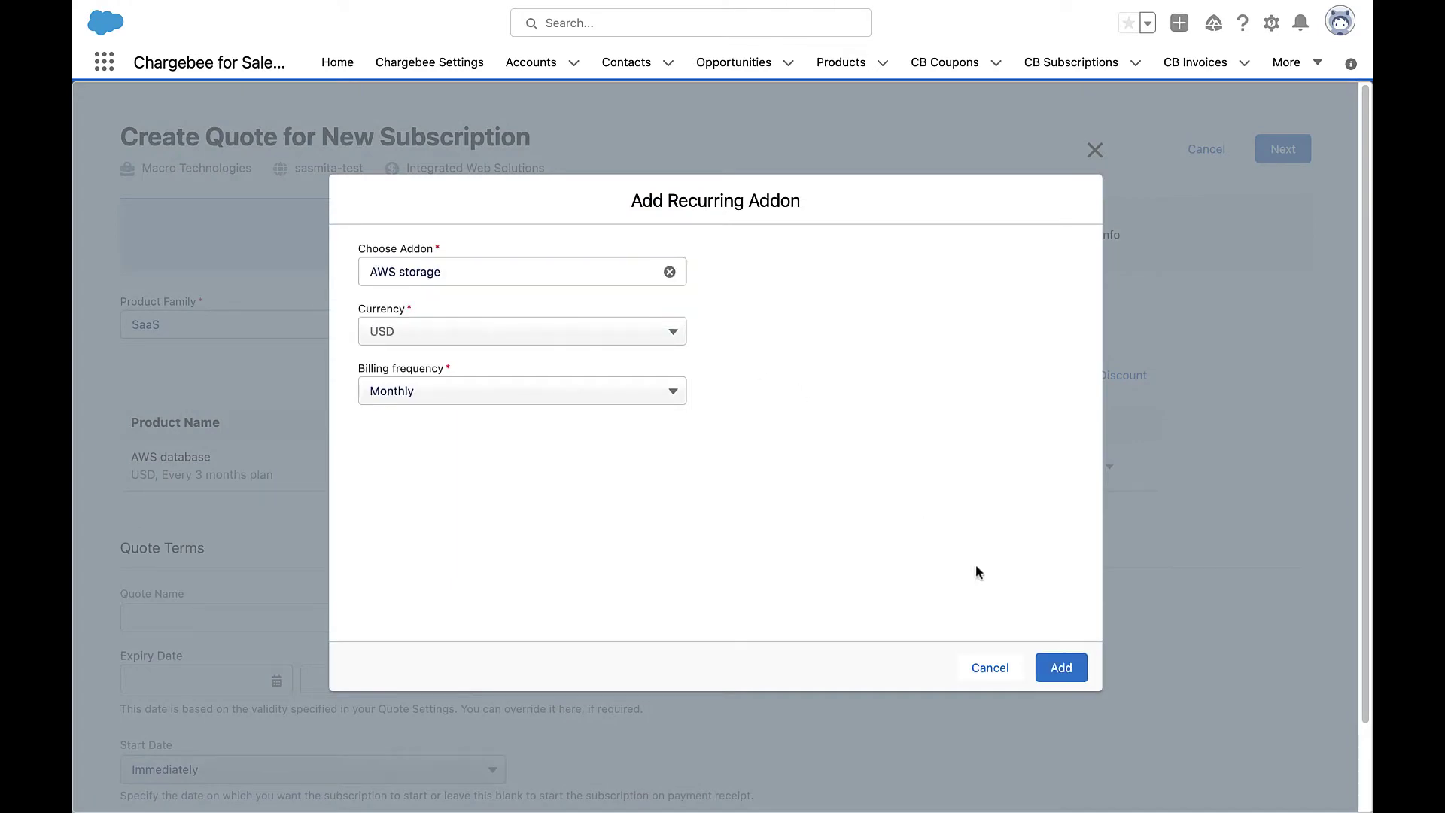
pyautogui.click(1062, 668)
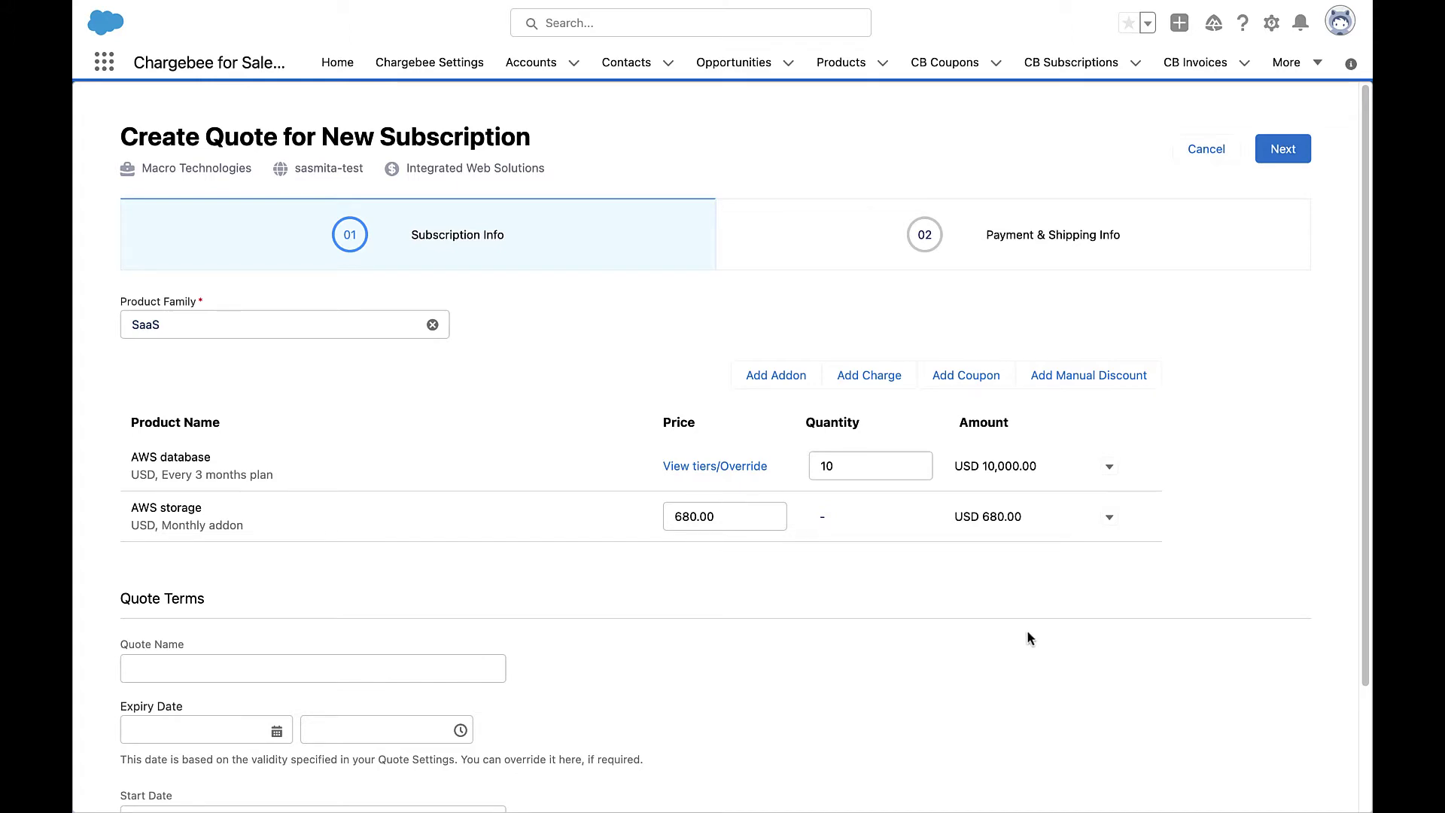
# Add the AWS implementation fee one-time charge to the quote.
pyautogui.click(854, 380)
pyautogui.click(606, 274)
pyautogui.click(602, 305)
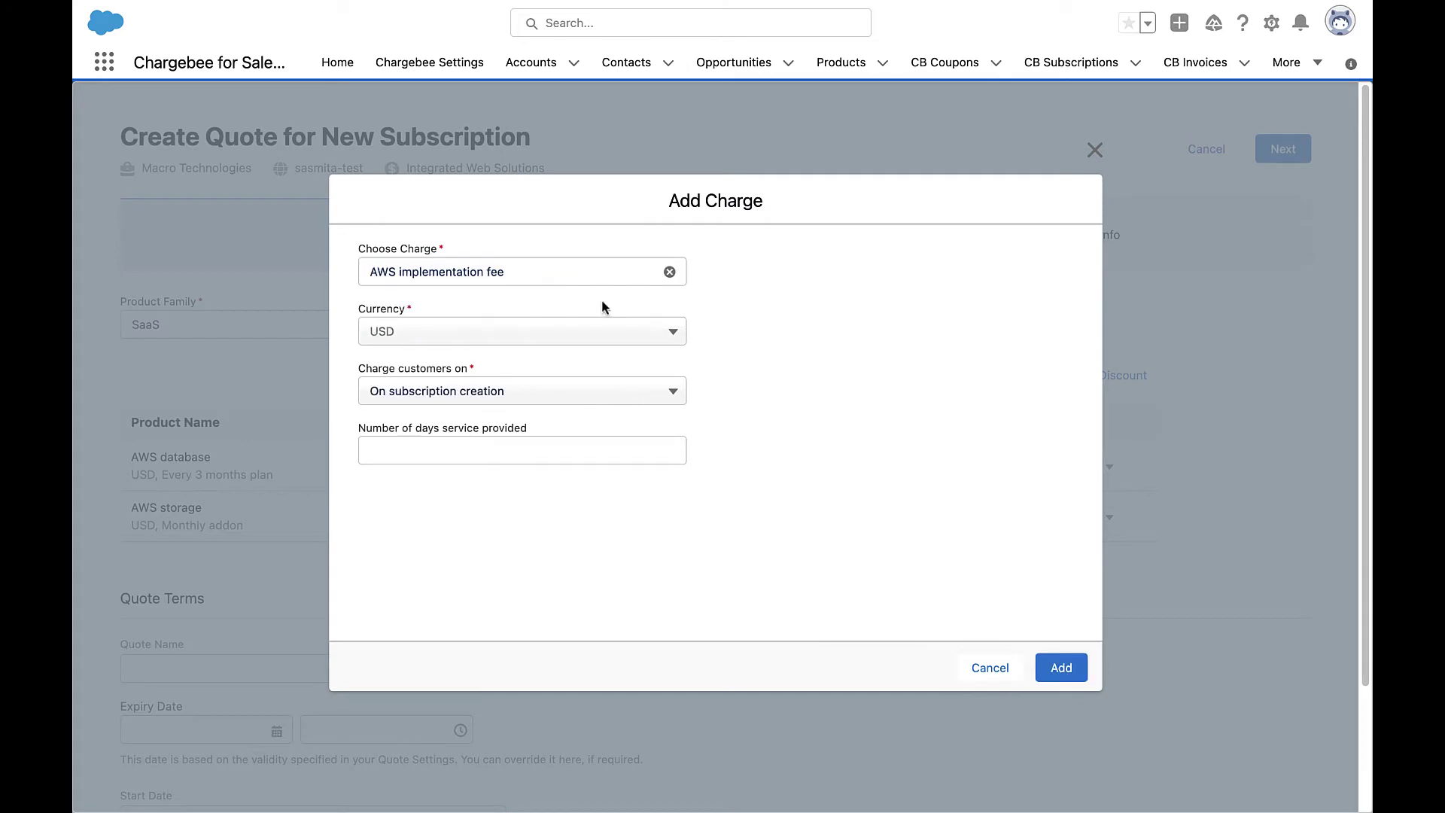
pyautogui.click(1062, 667)
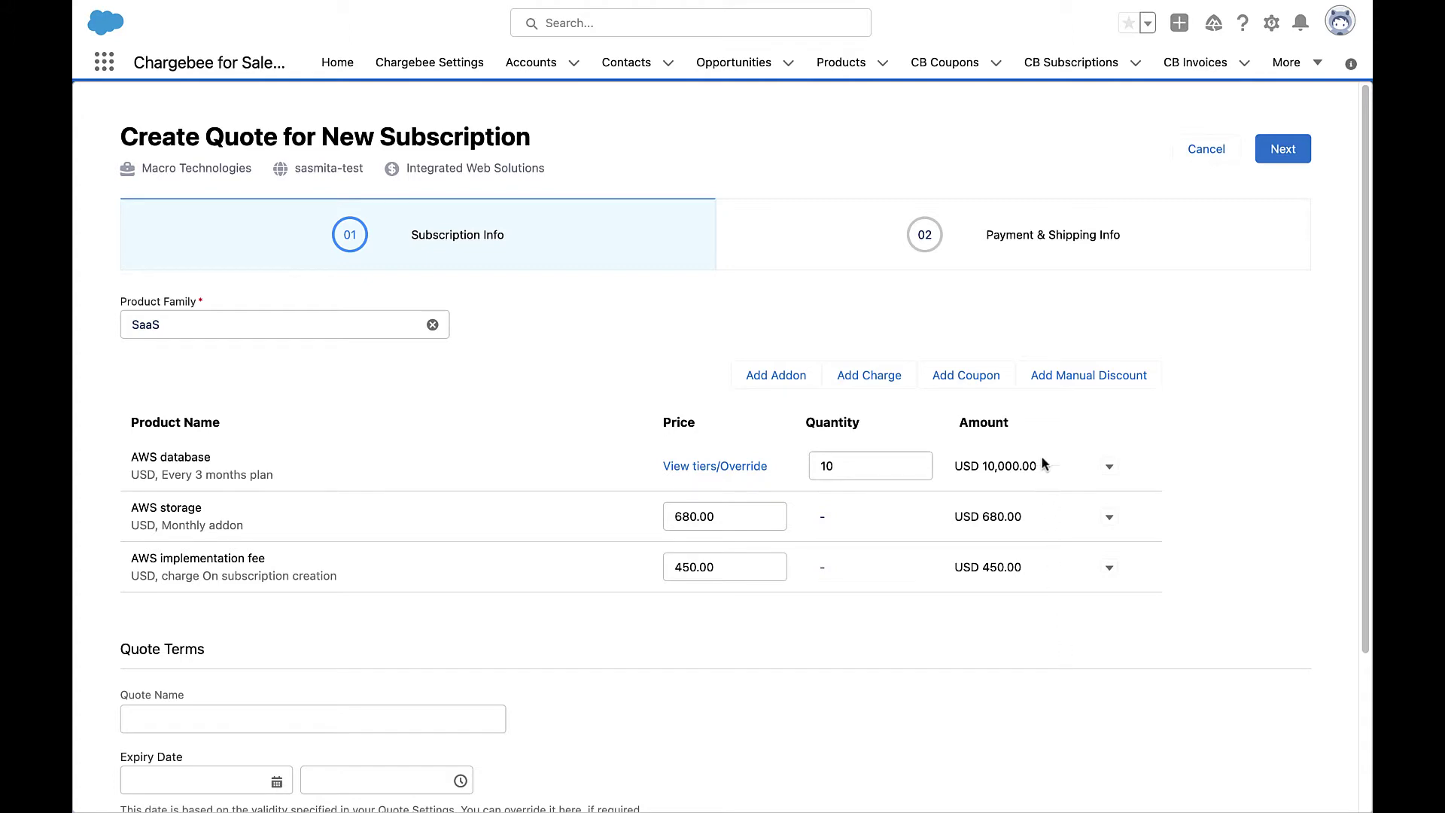
# Add a Fixed manual discount of 500 USD to the quote.
pyautogui.click(1040, 376)
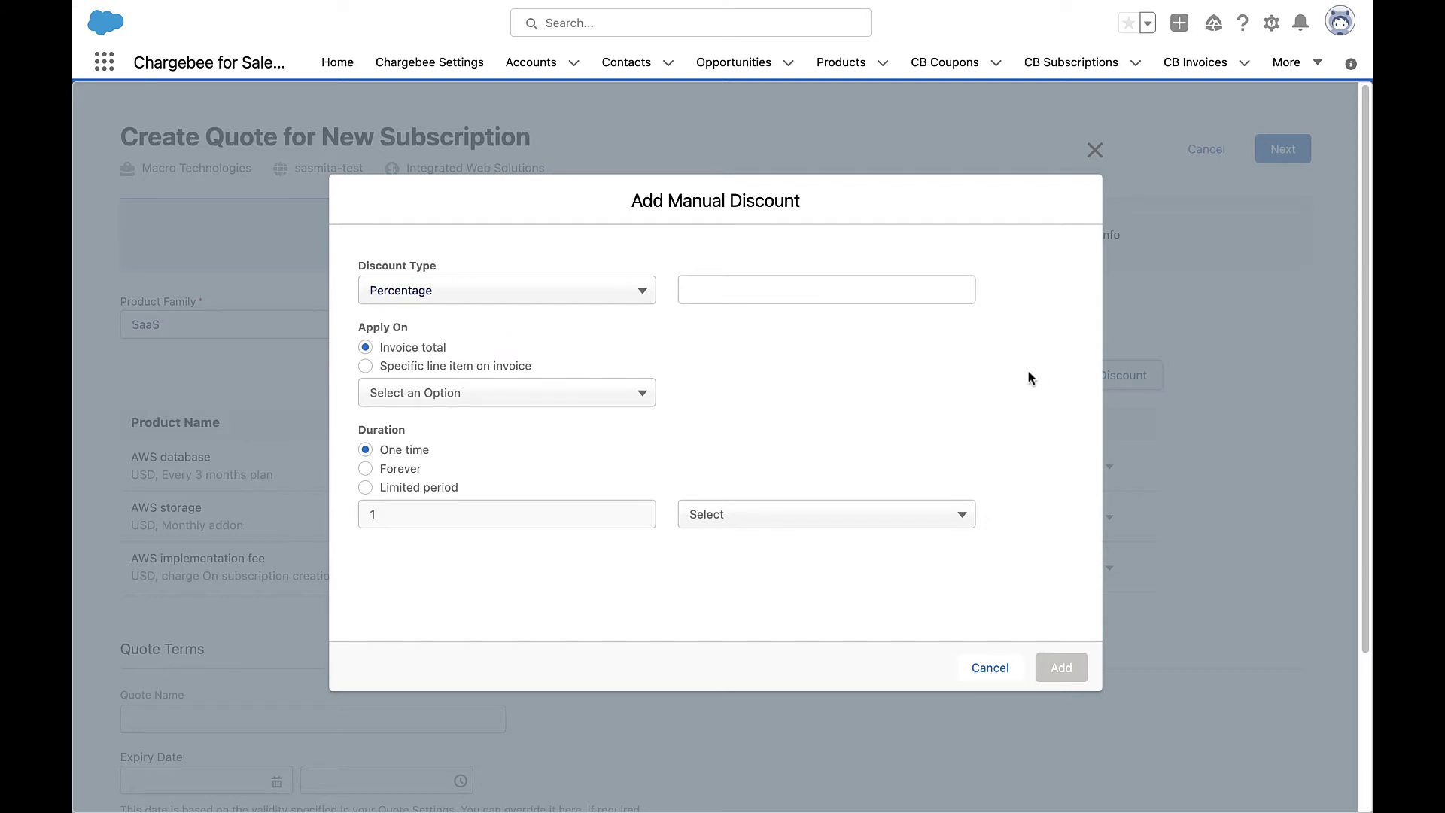
pyautogui.click(640, 302)
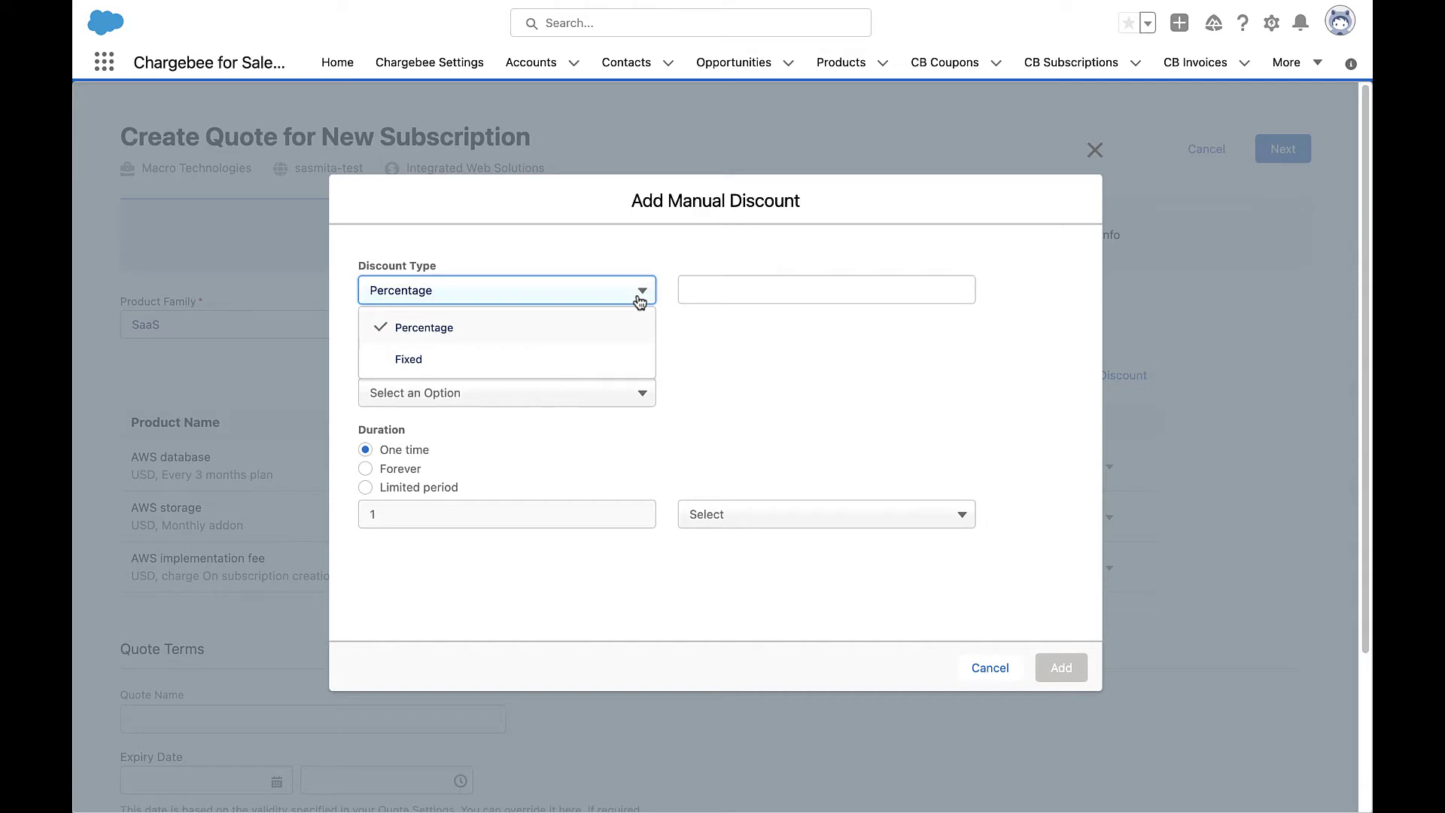
pyautogui.click(618, 363)
pyautogui.click(741, 297)
pyautogui.write('500')
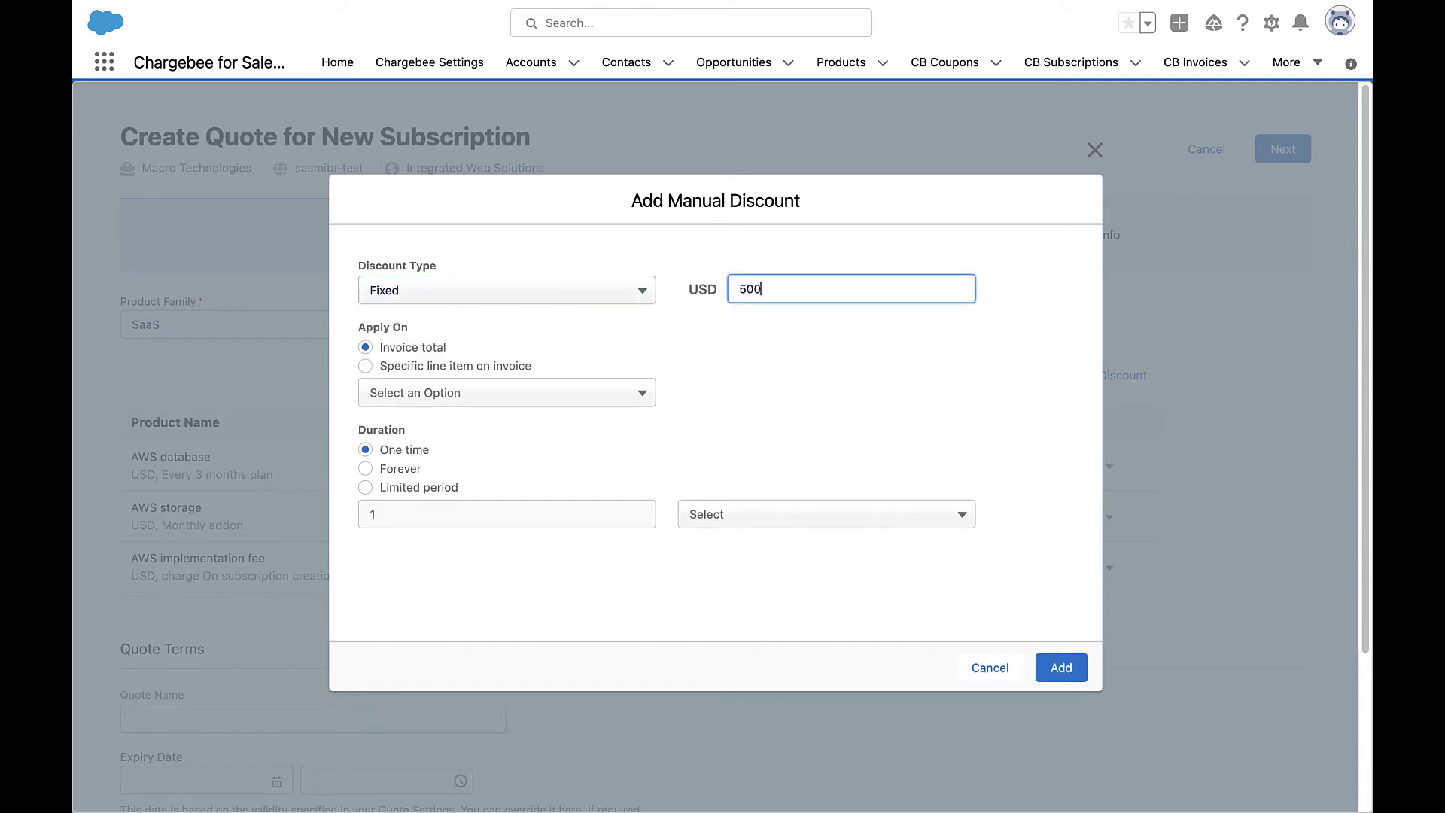
pyautogui.click(1063, 668)
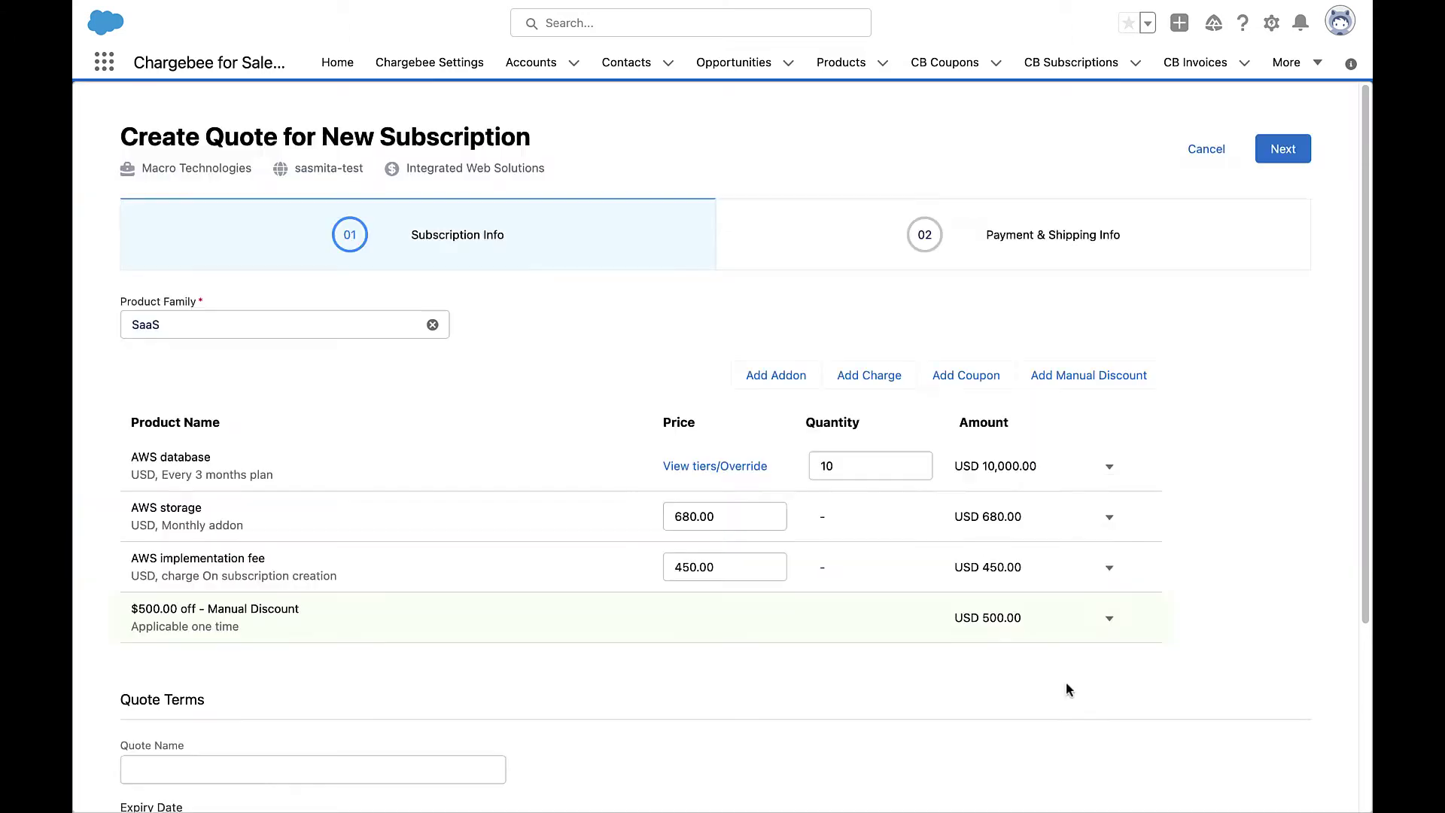
# Name the quote 'AWS products quote' and set its expiry date to October 27, 2022.
pyautogui.scroll(-3, 1066, 682)
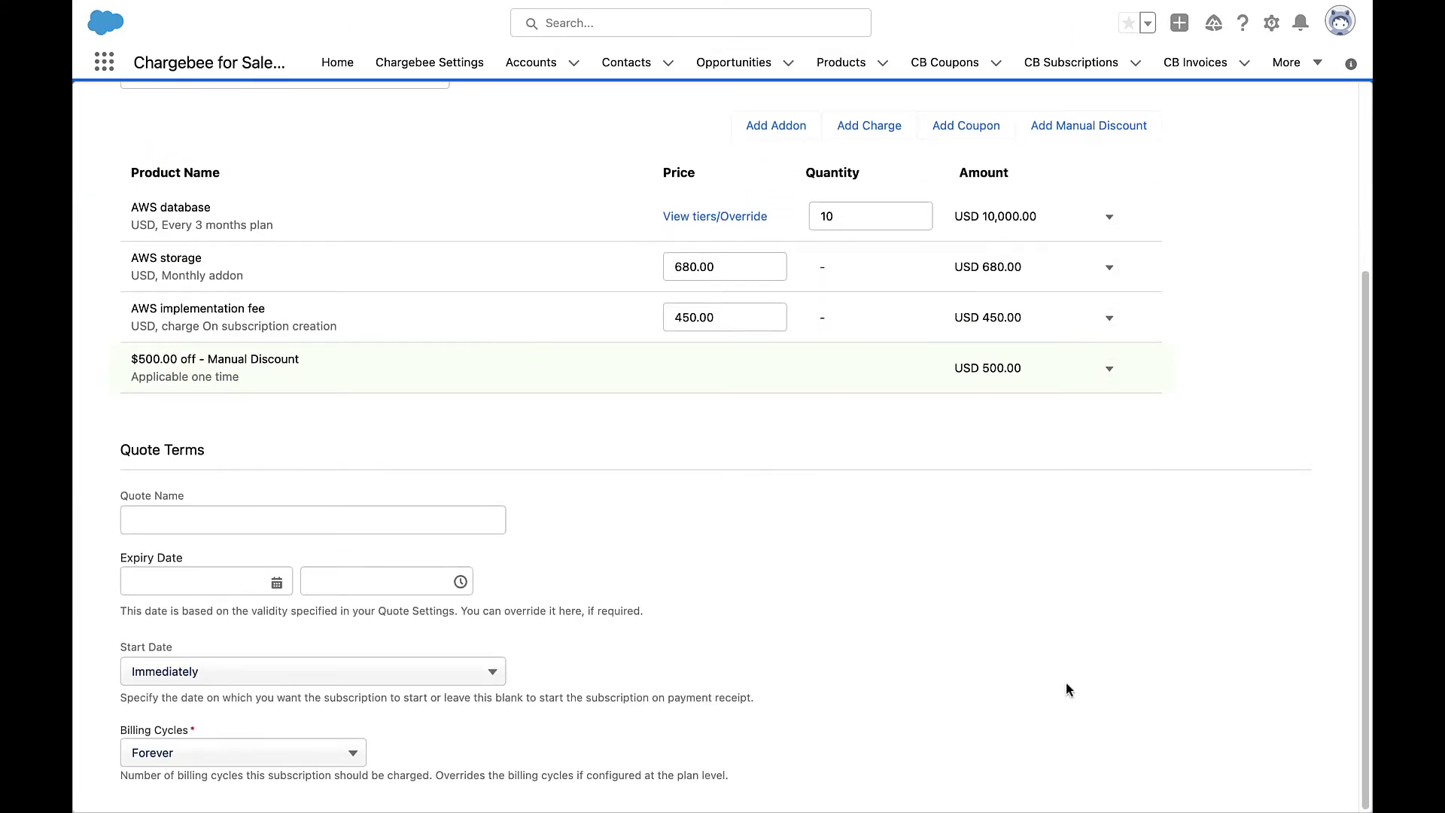
pyautogui.click(479, 515)
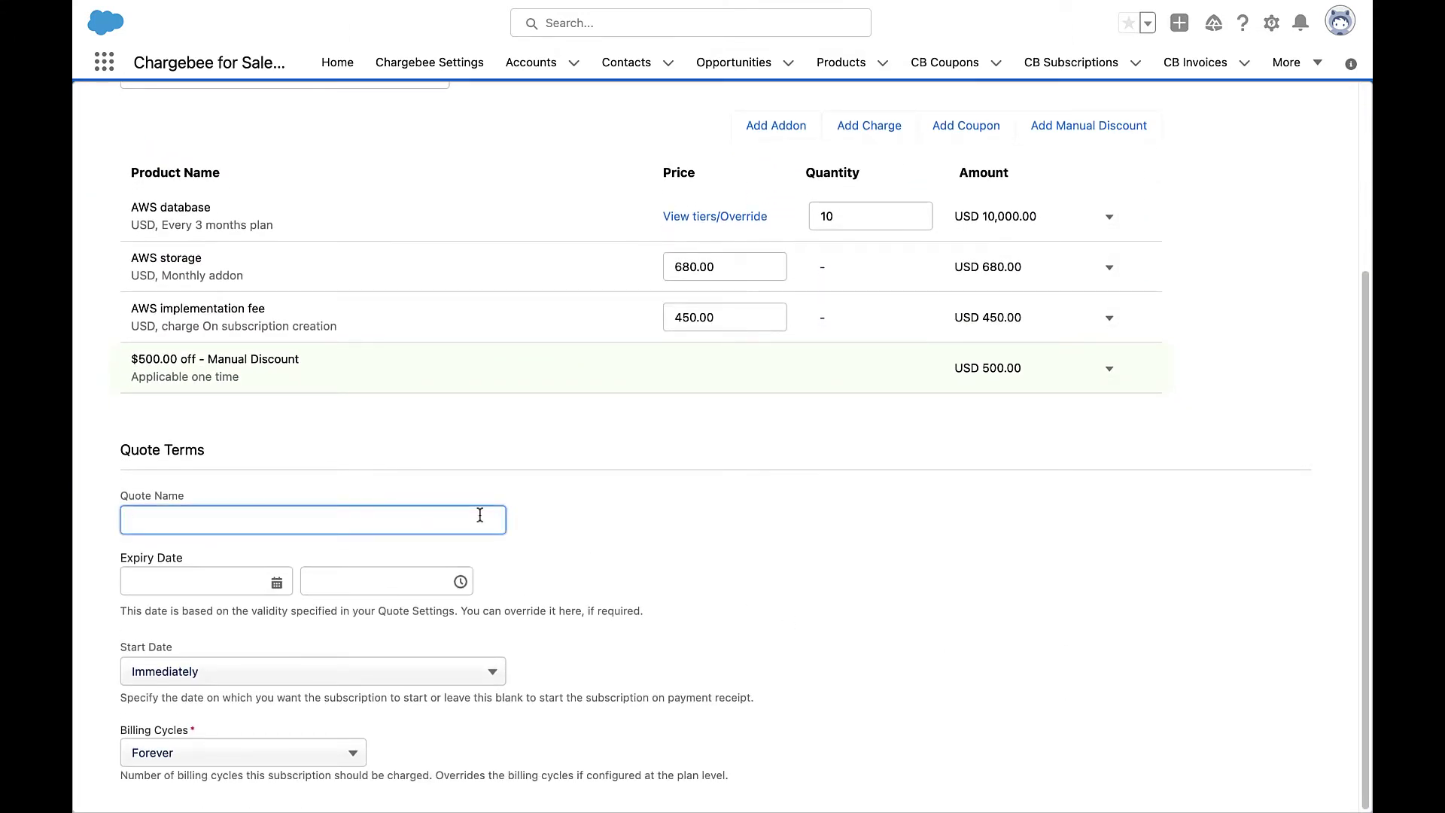
pyautogui.write('AWS products quote')
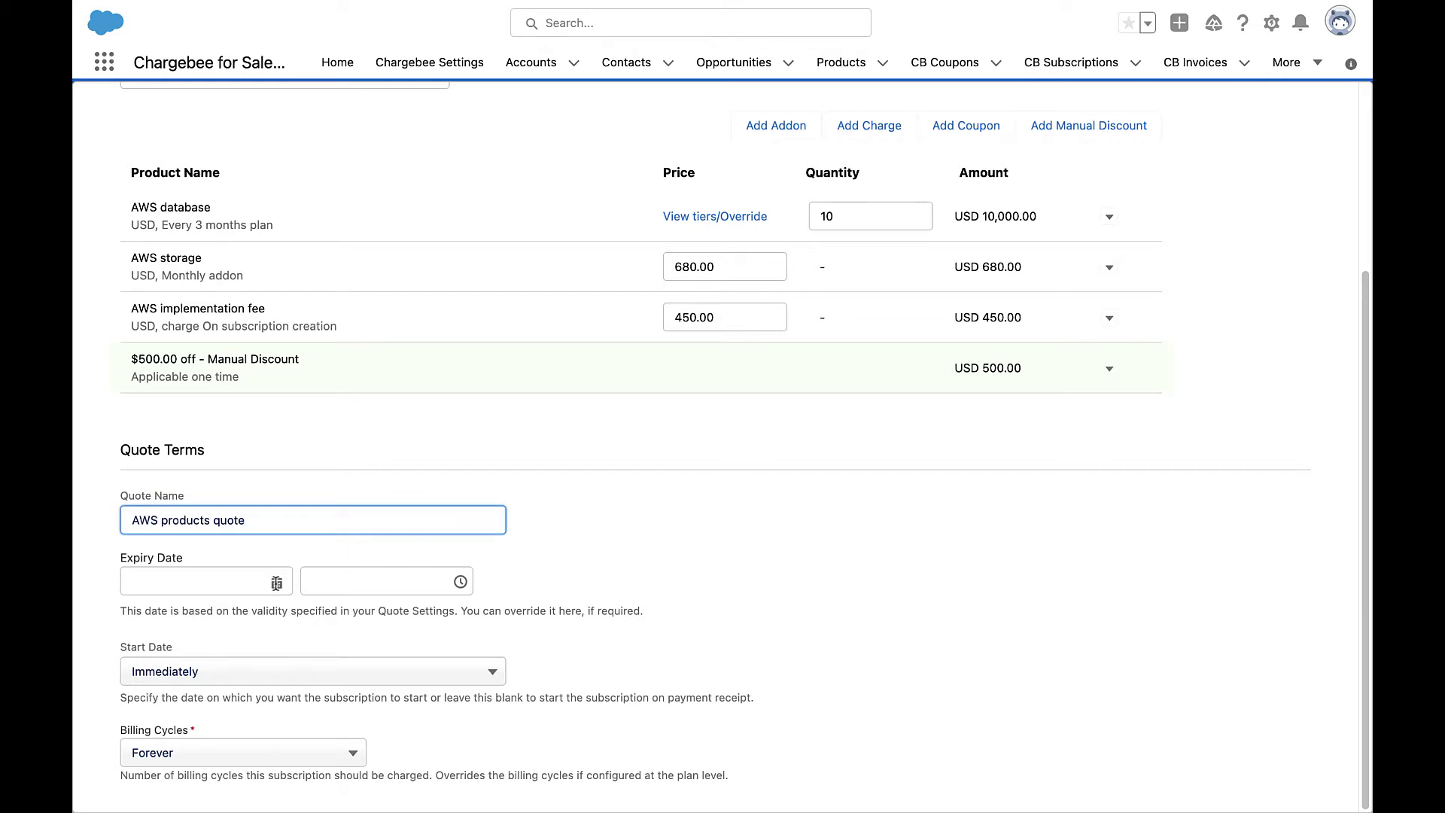
pyautogui.click(277, 583)
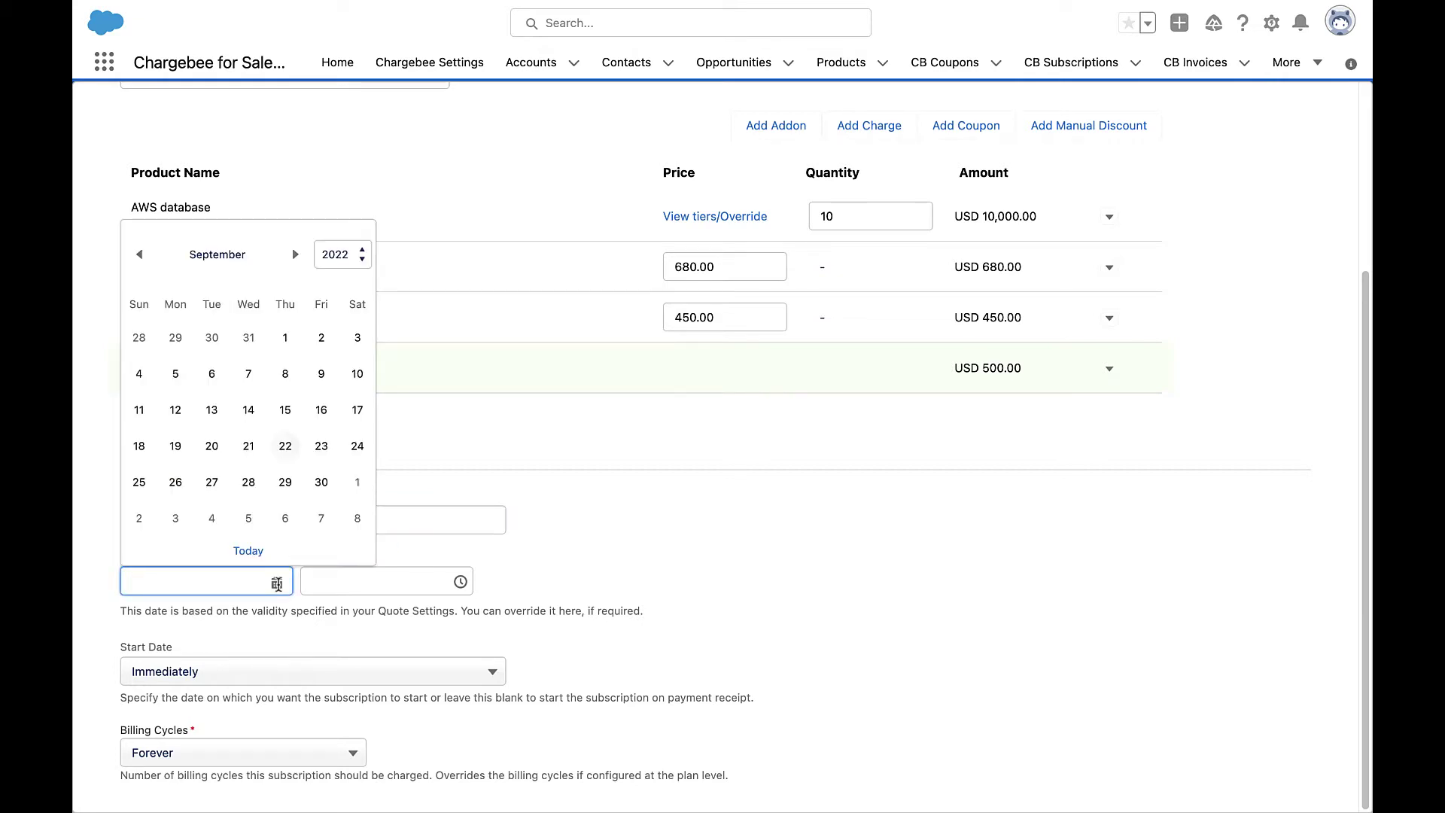
pyautogui.click(296, 255)
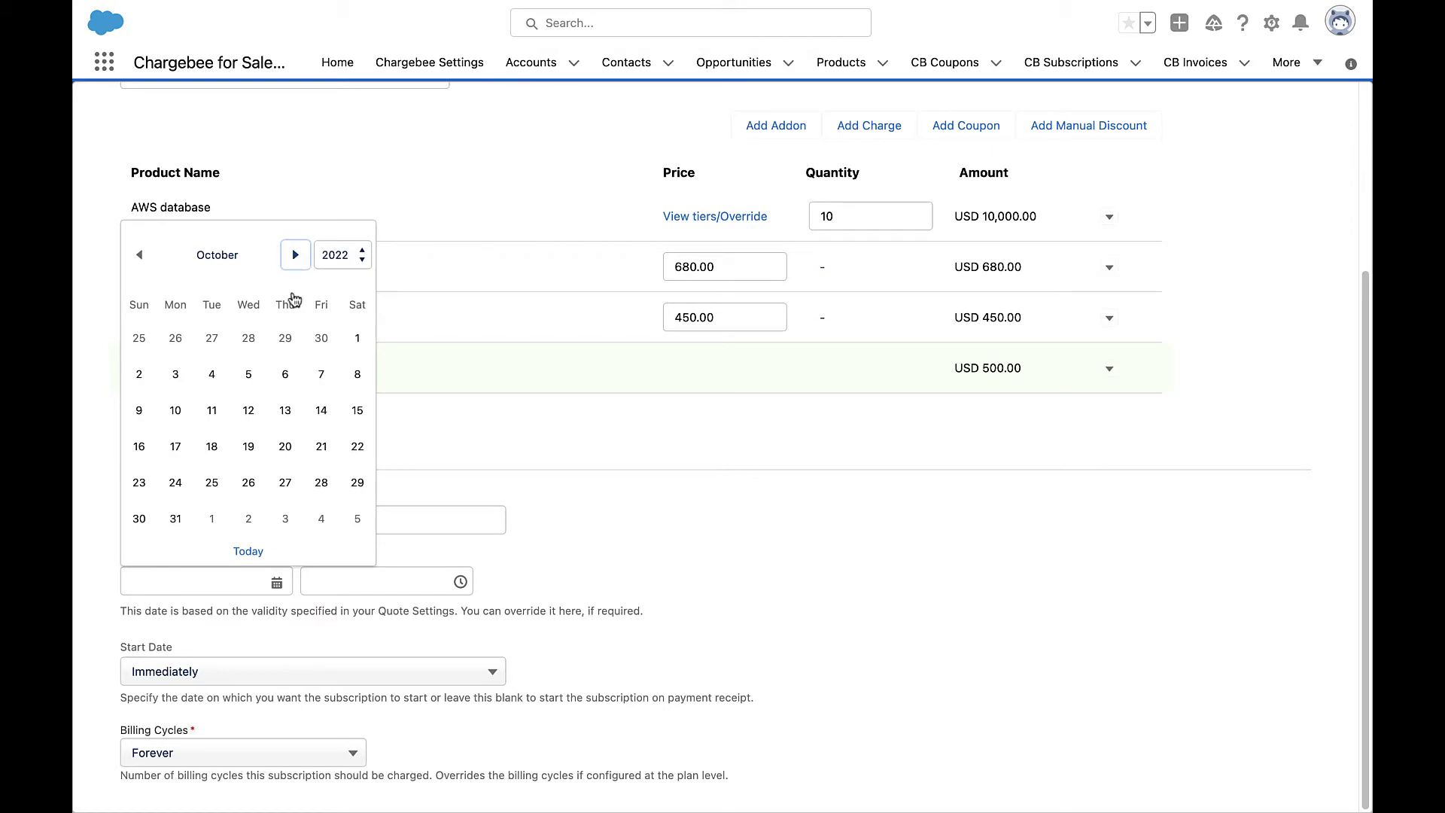
pyautogui.click(286, 486)
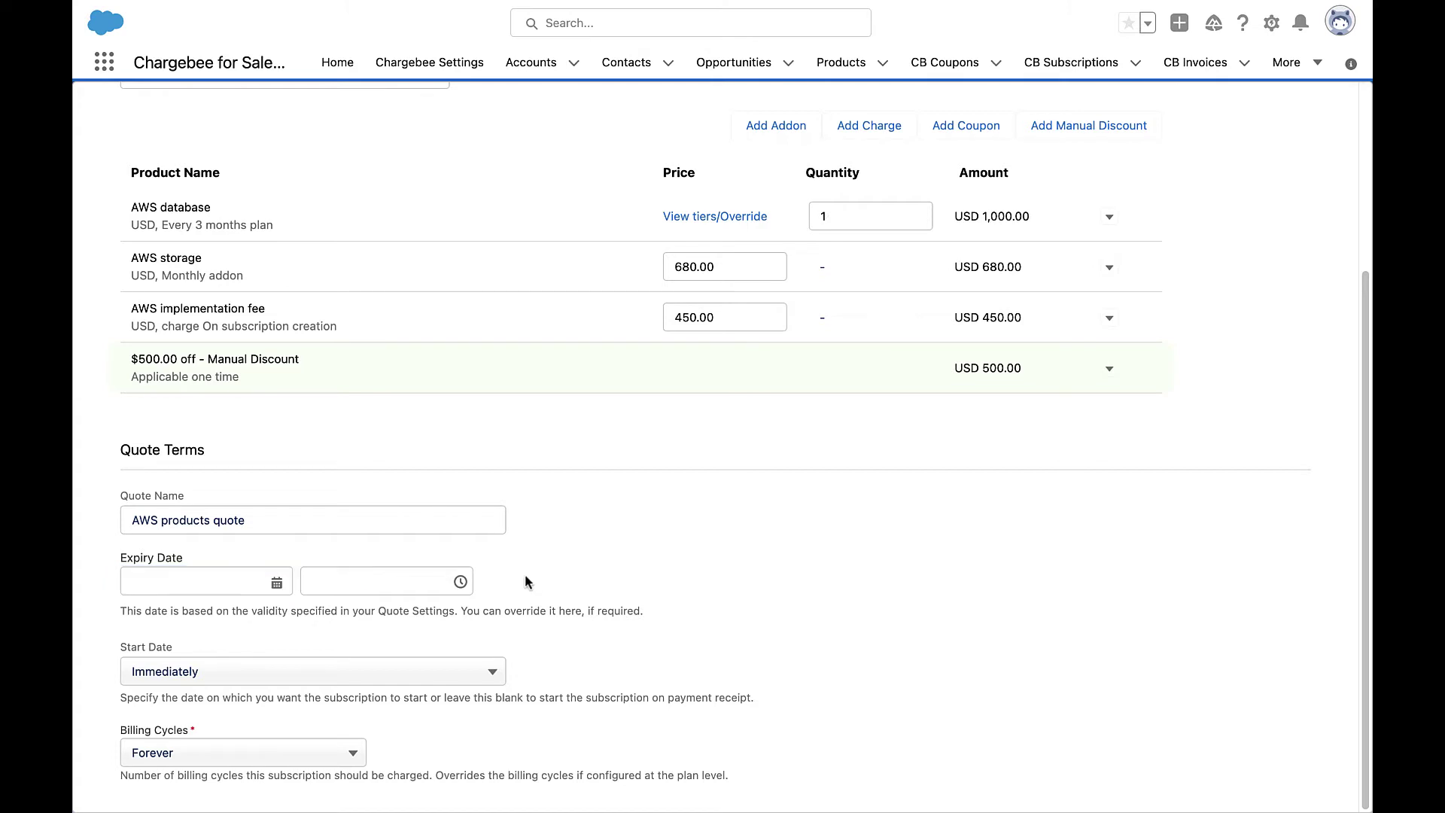
# Try a specific subscription start date, then set it back to Immediately.
pyautogui.click(481, 673)
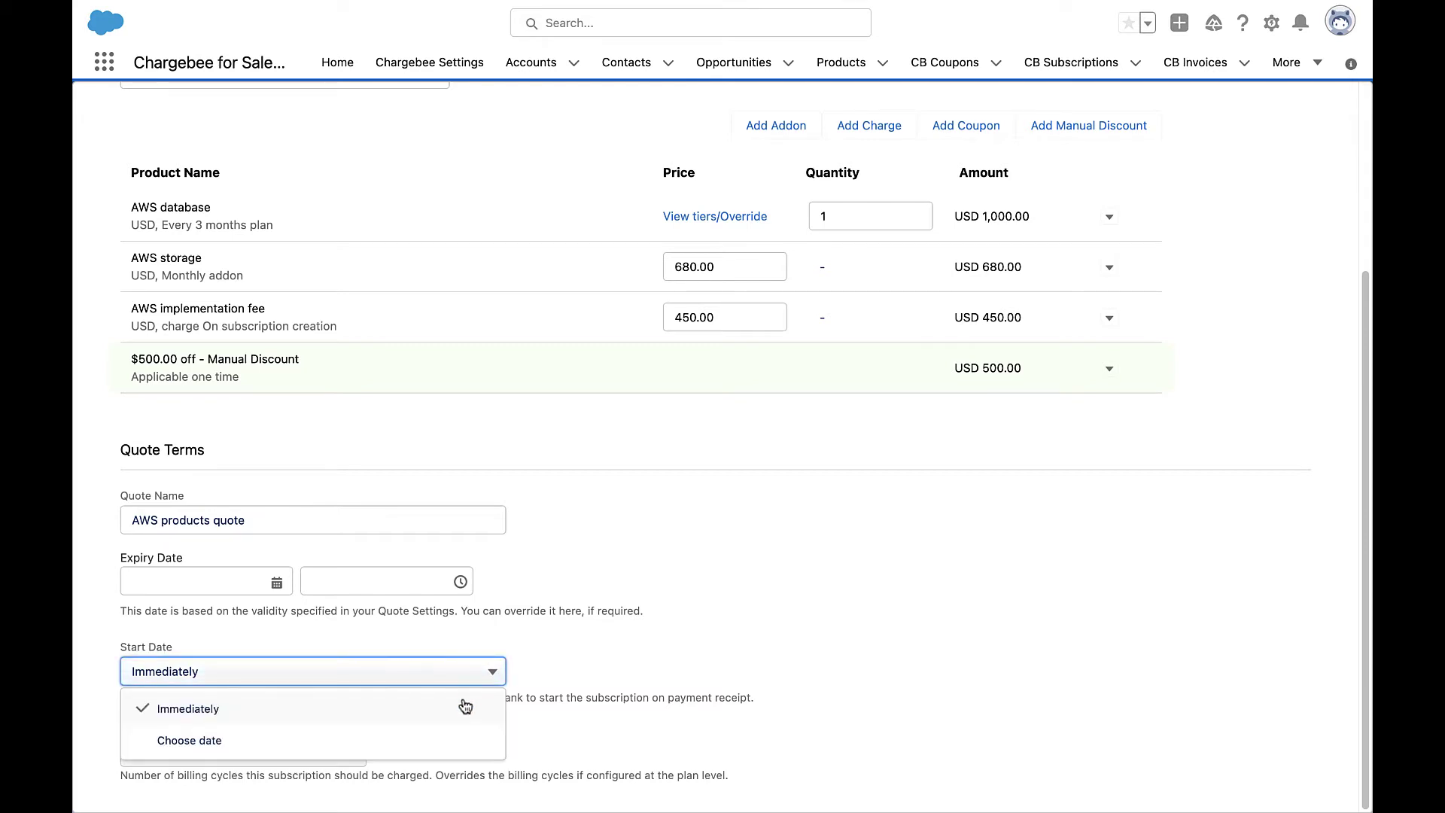
pyautogui.click(458, 740)
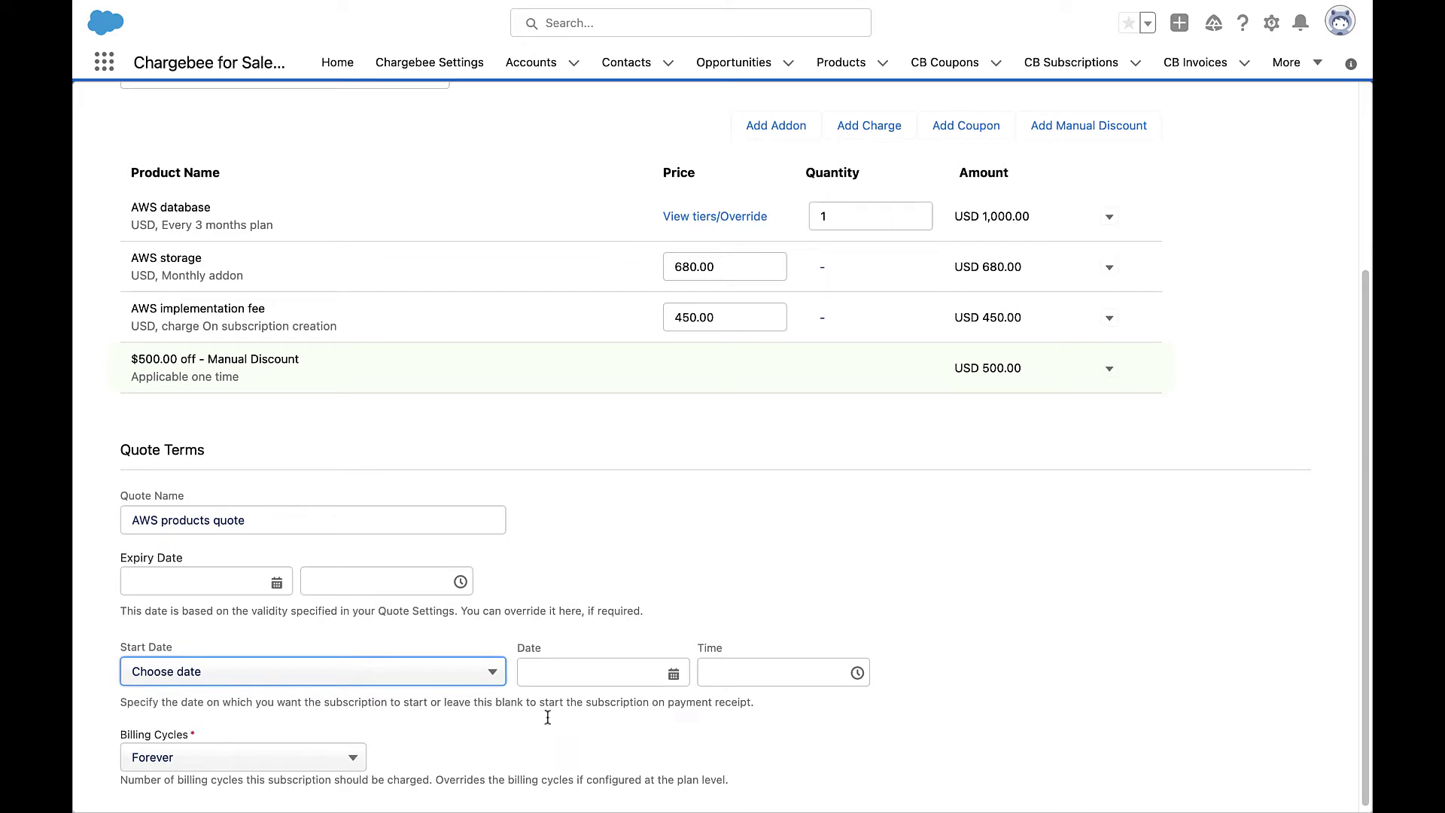
pyautogui.click(673, 674)
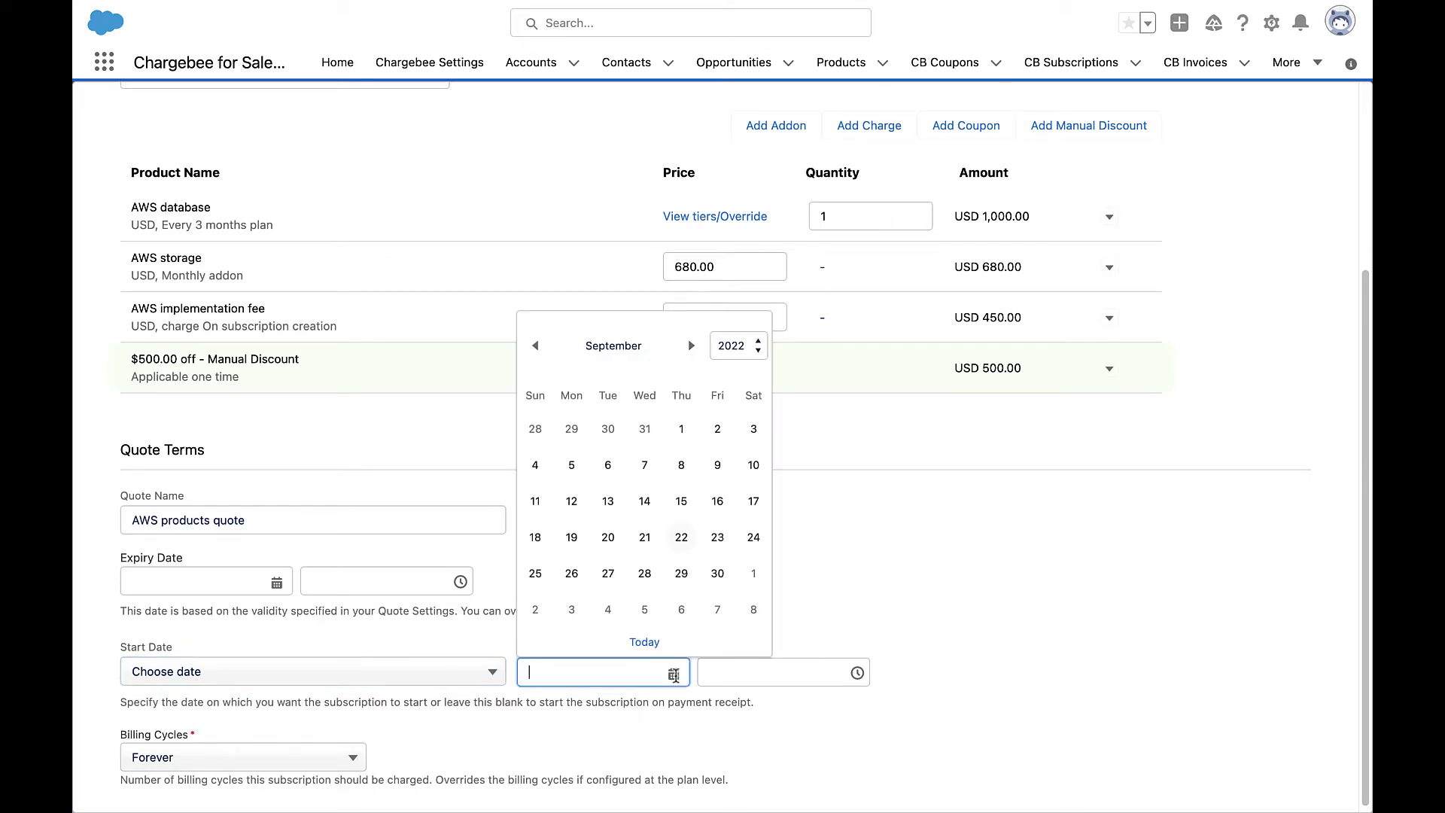
pyautogui.click(482, 672)
pyautogui.click(478, 706)
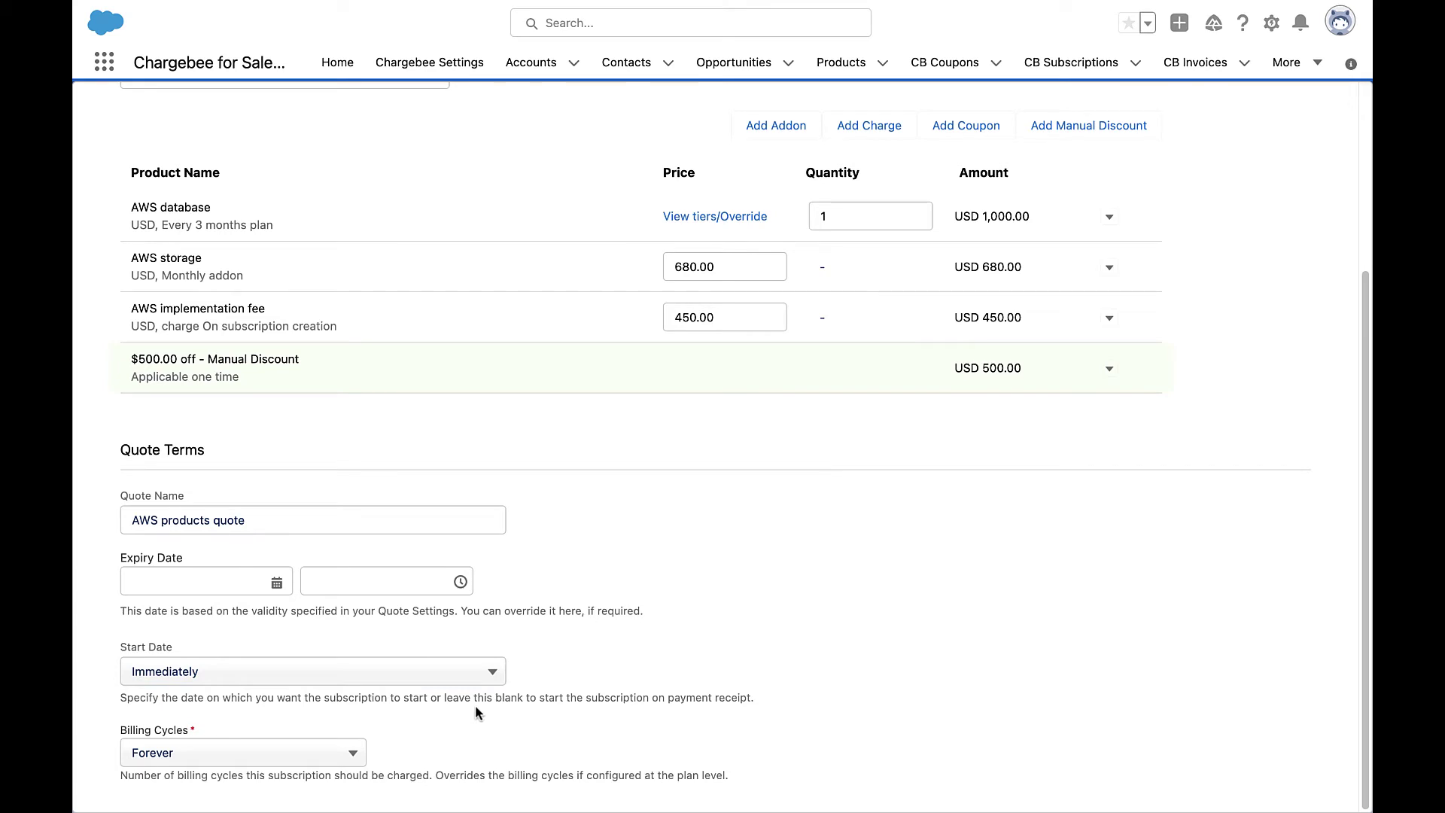
# Set Billing Cycles to Fixed with 12 cycles.
pyautogui.click(354, 754)
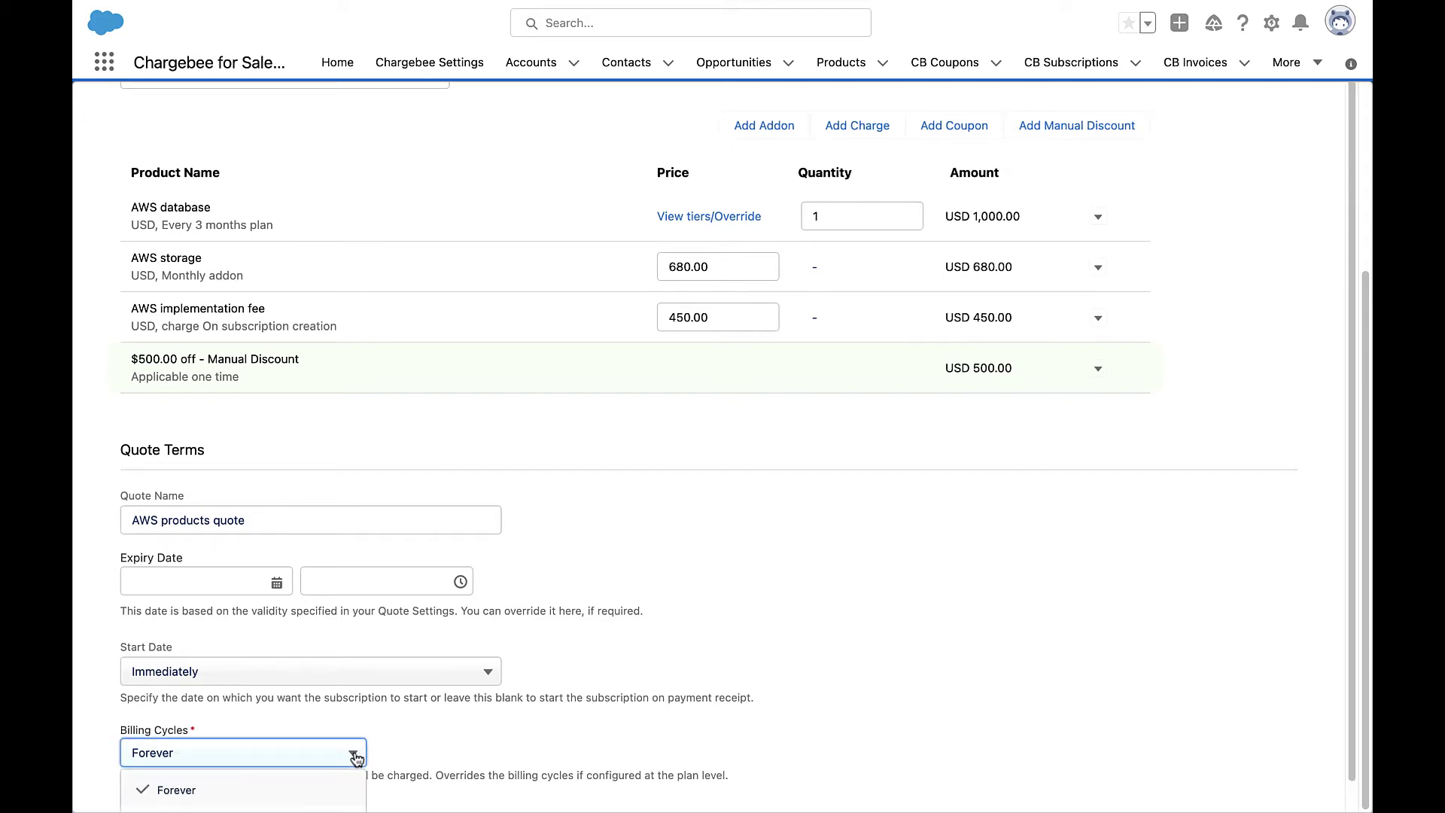
pyautogui.scroll(-1, 326, 786)
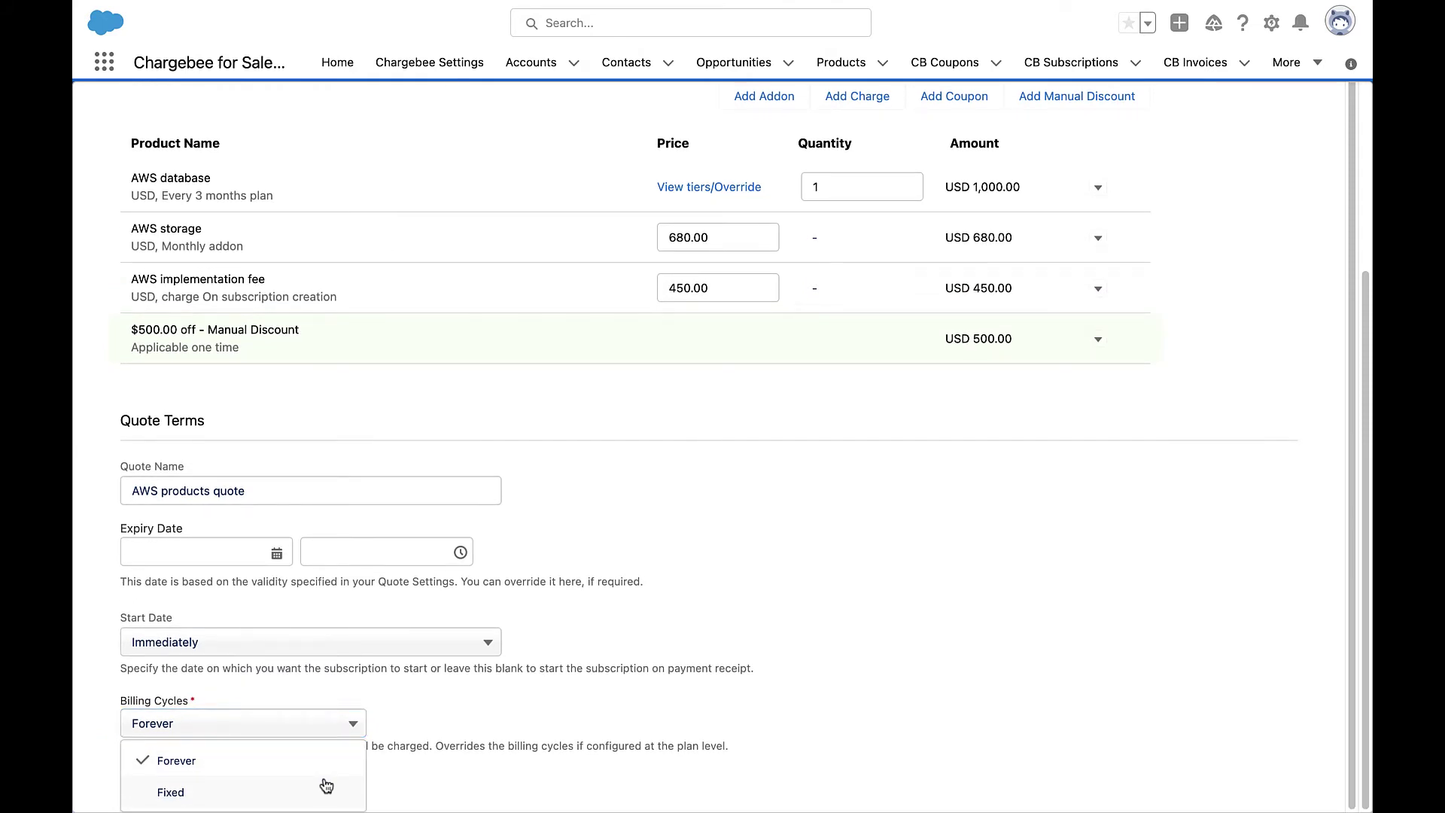
pyautogui.click(326, 785)
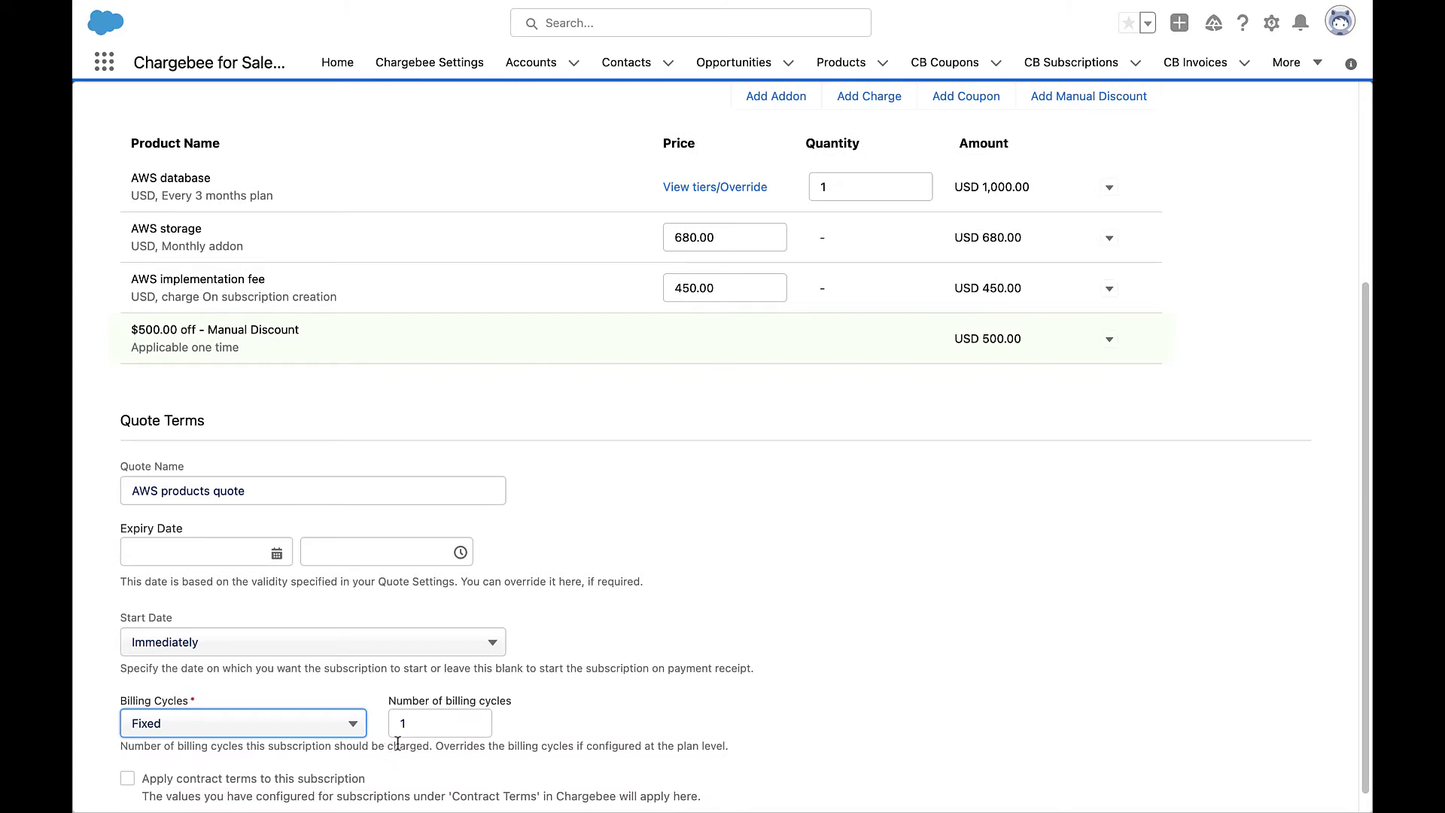
pyautogui.click(411, 722)
pyautogui.write('12')
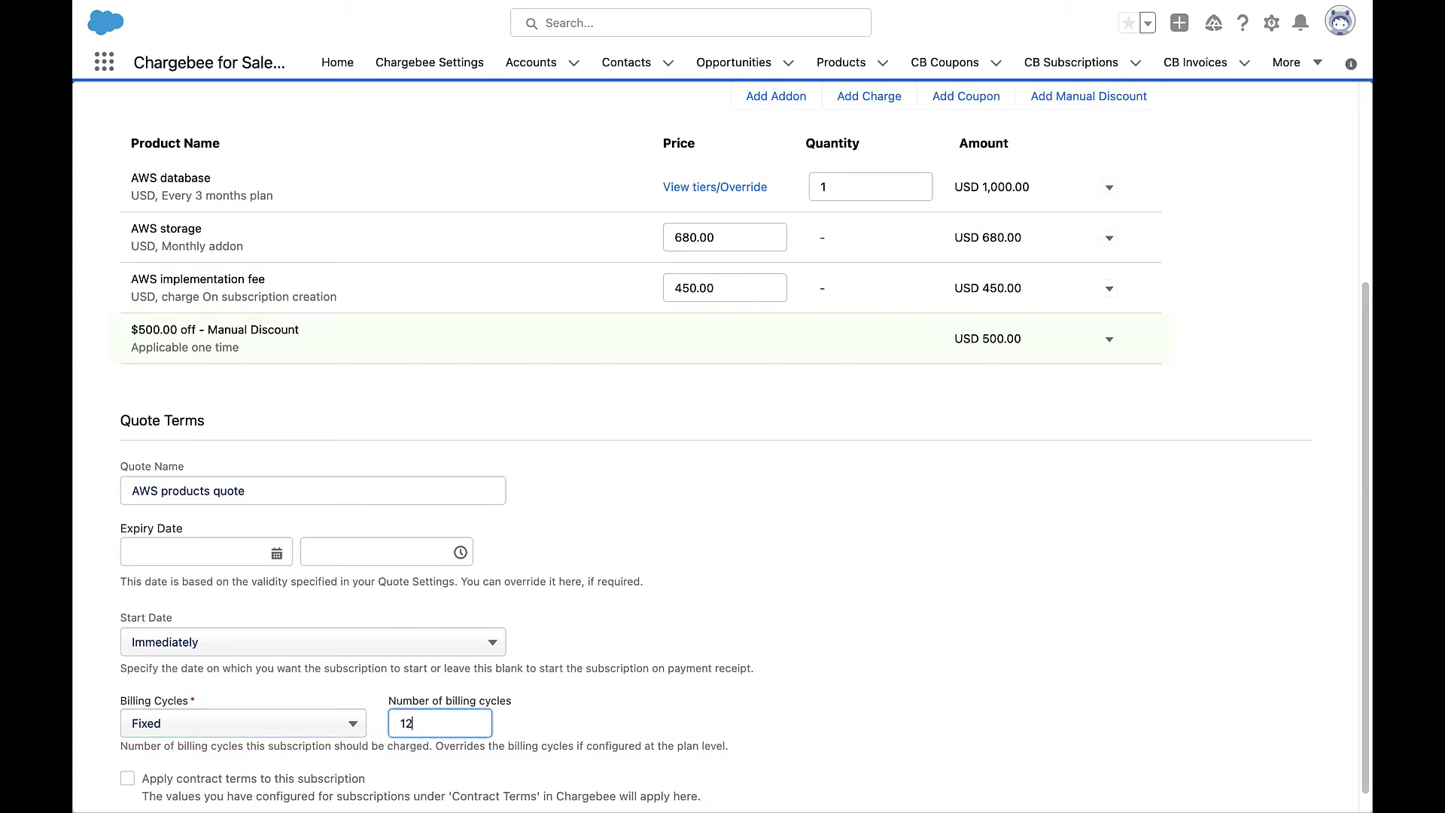
# Apply contract terms that renew at term end with a 10-day cancellation cut-off.
pyautogui.click(127, 773)
pyautogui.scroll(-2, 127, 777)
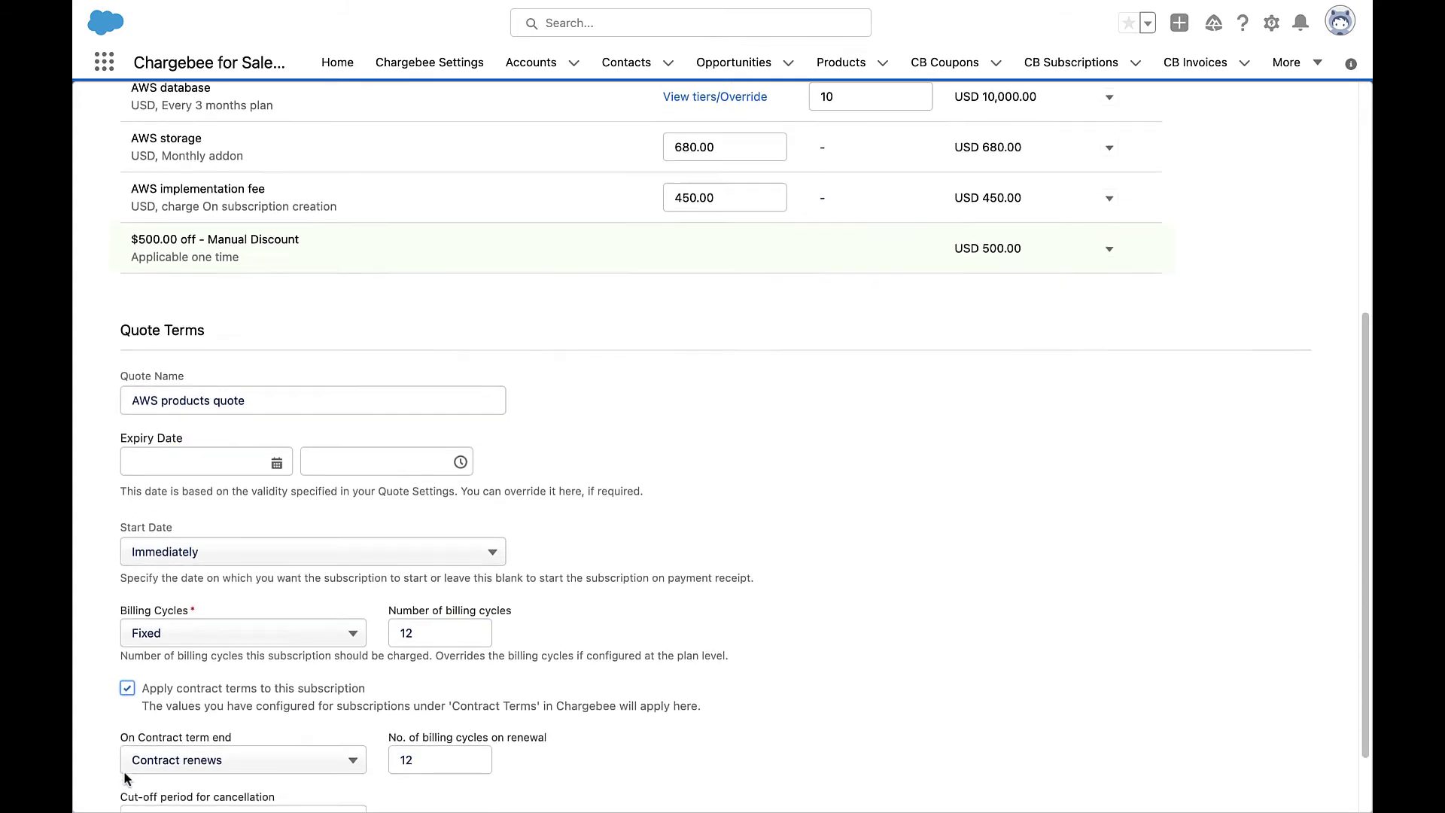
pyautogui.scroll(-2, 126, 779)
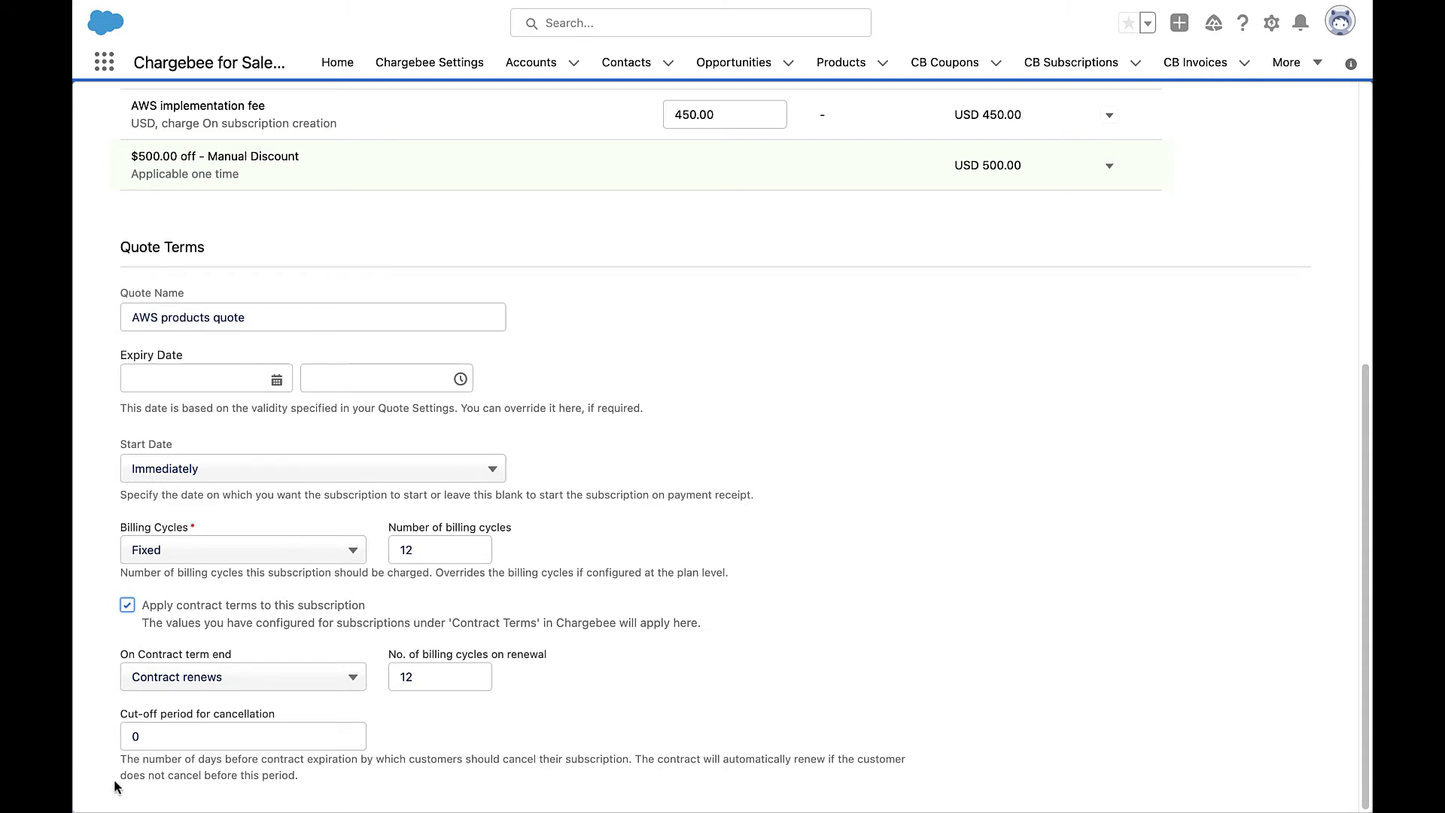
pyautogui.click(290, 685)
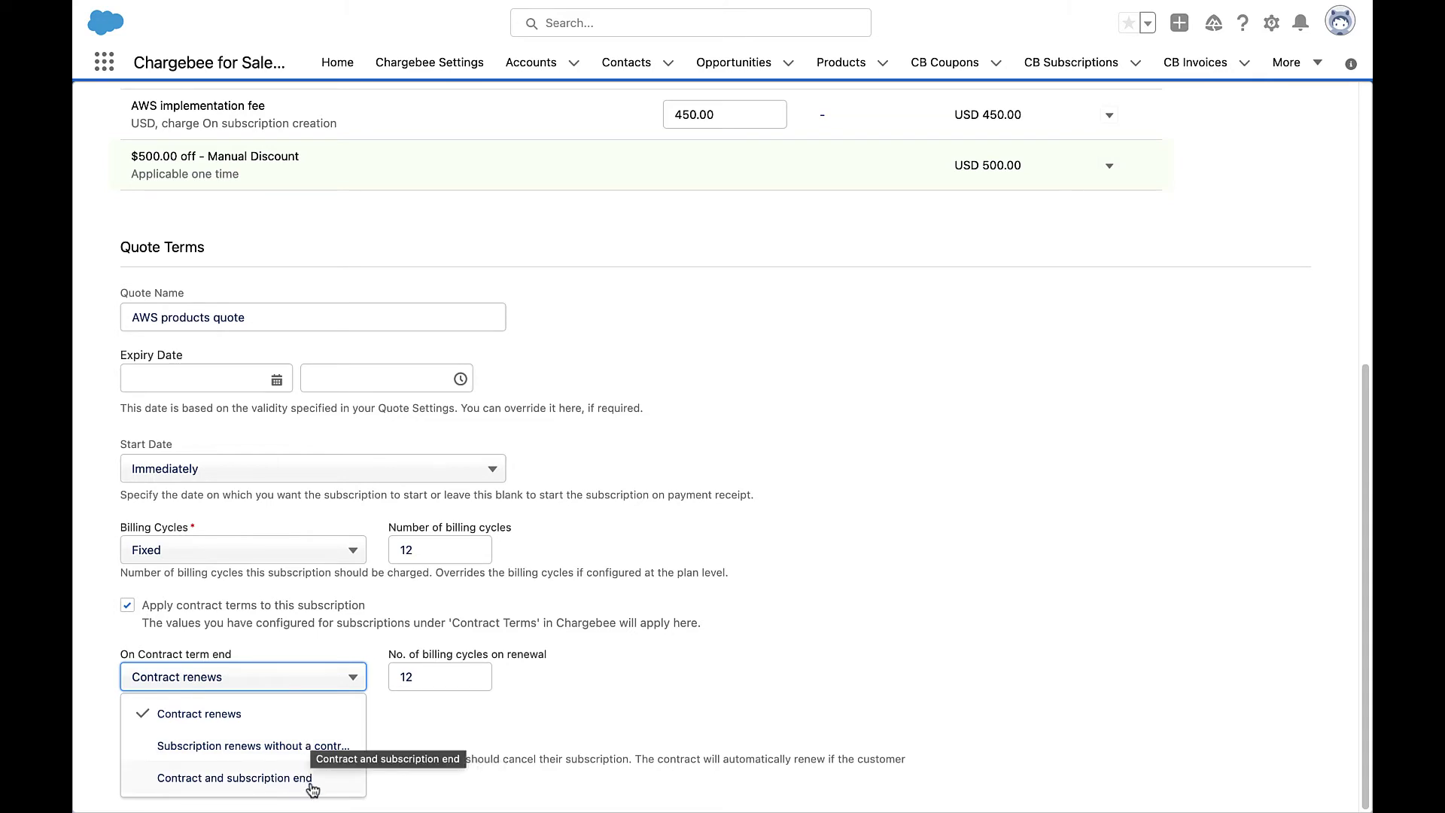
pyautogui.click(312, 736)
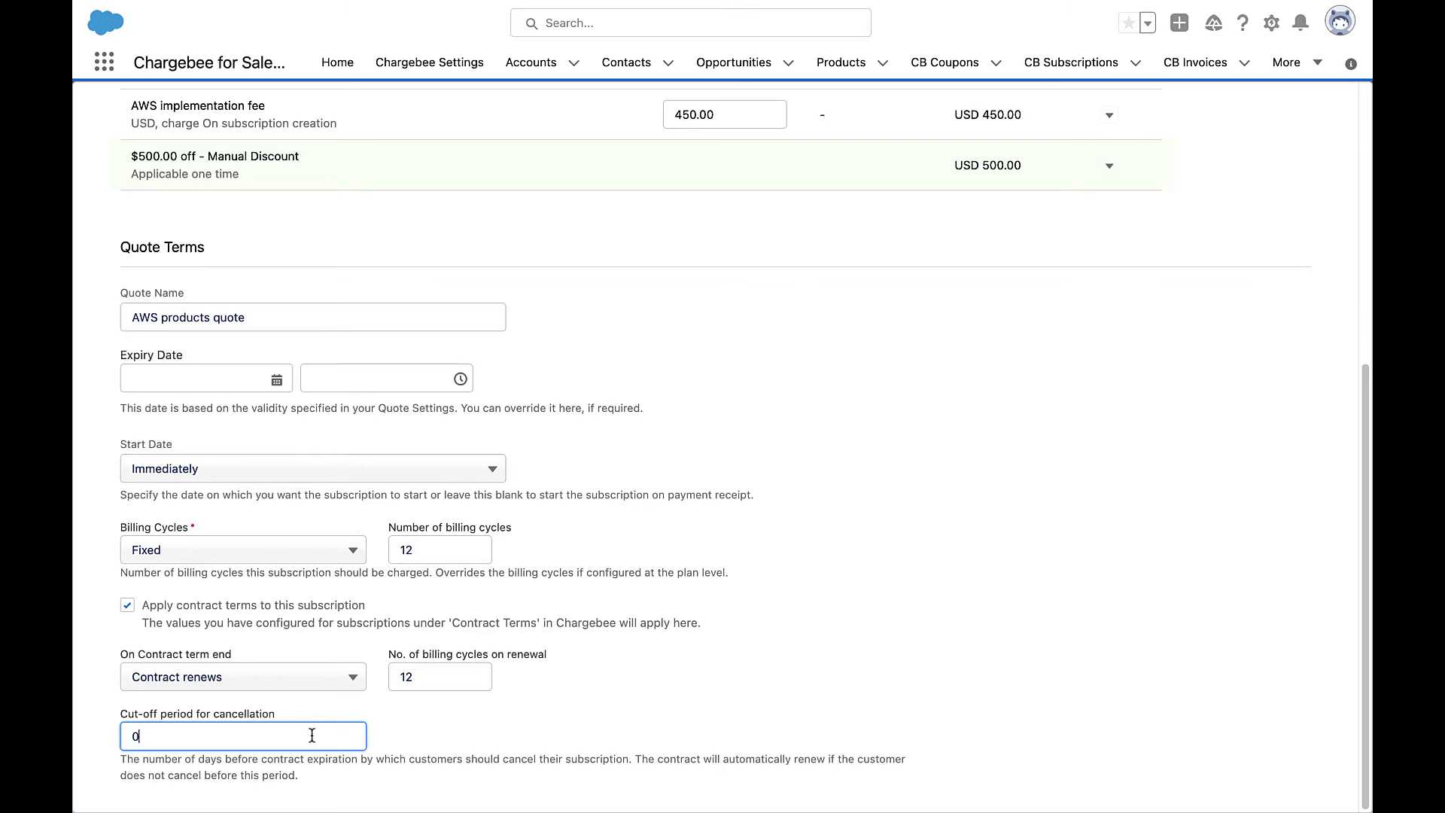
pyautogui.press('BackSpace')
pyautogui.write('10')
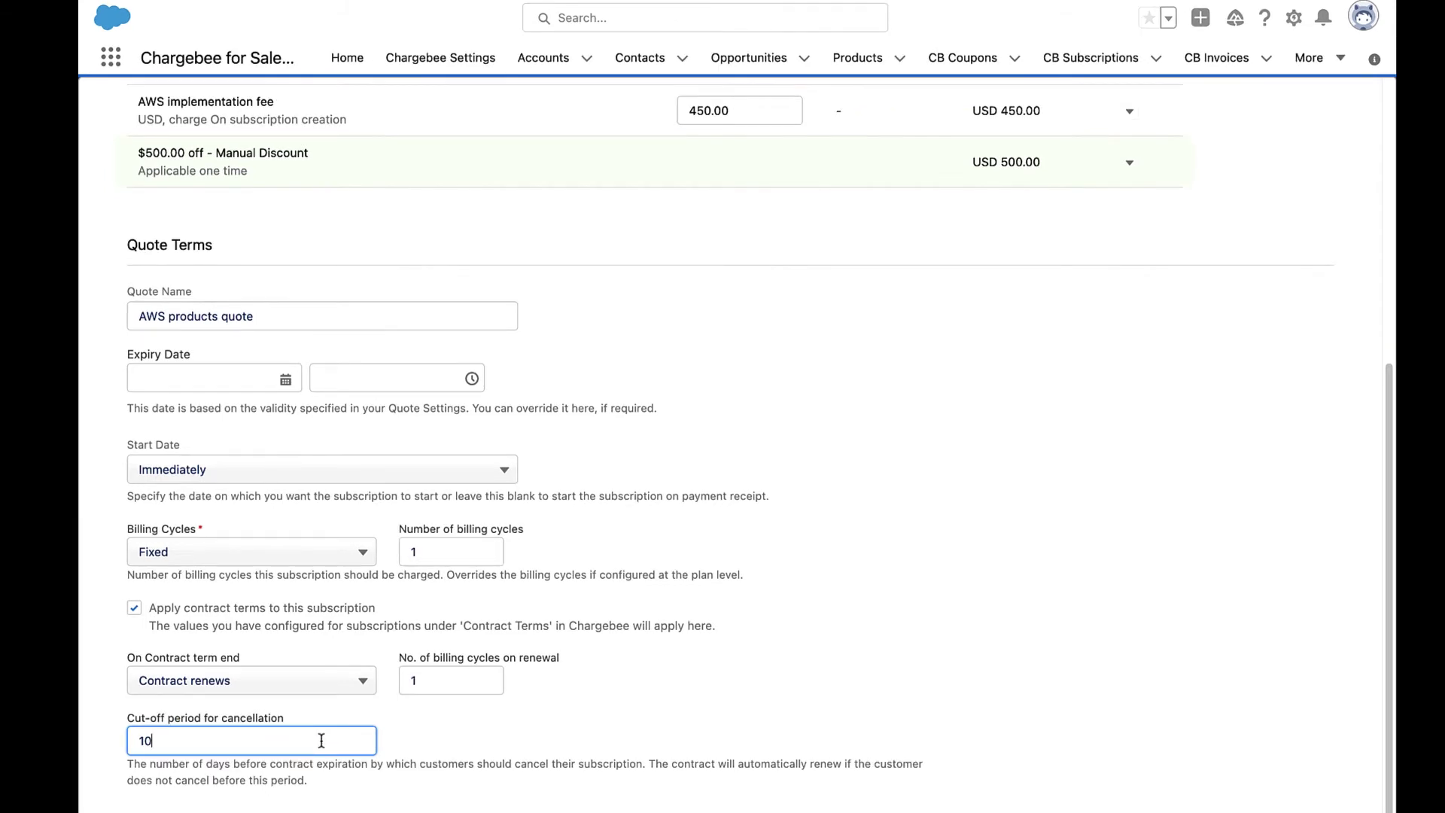
pyautogui.scroll(6, 321, 741)
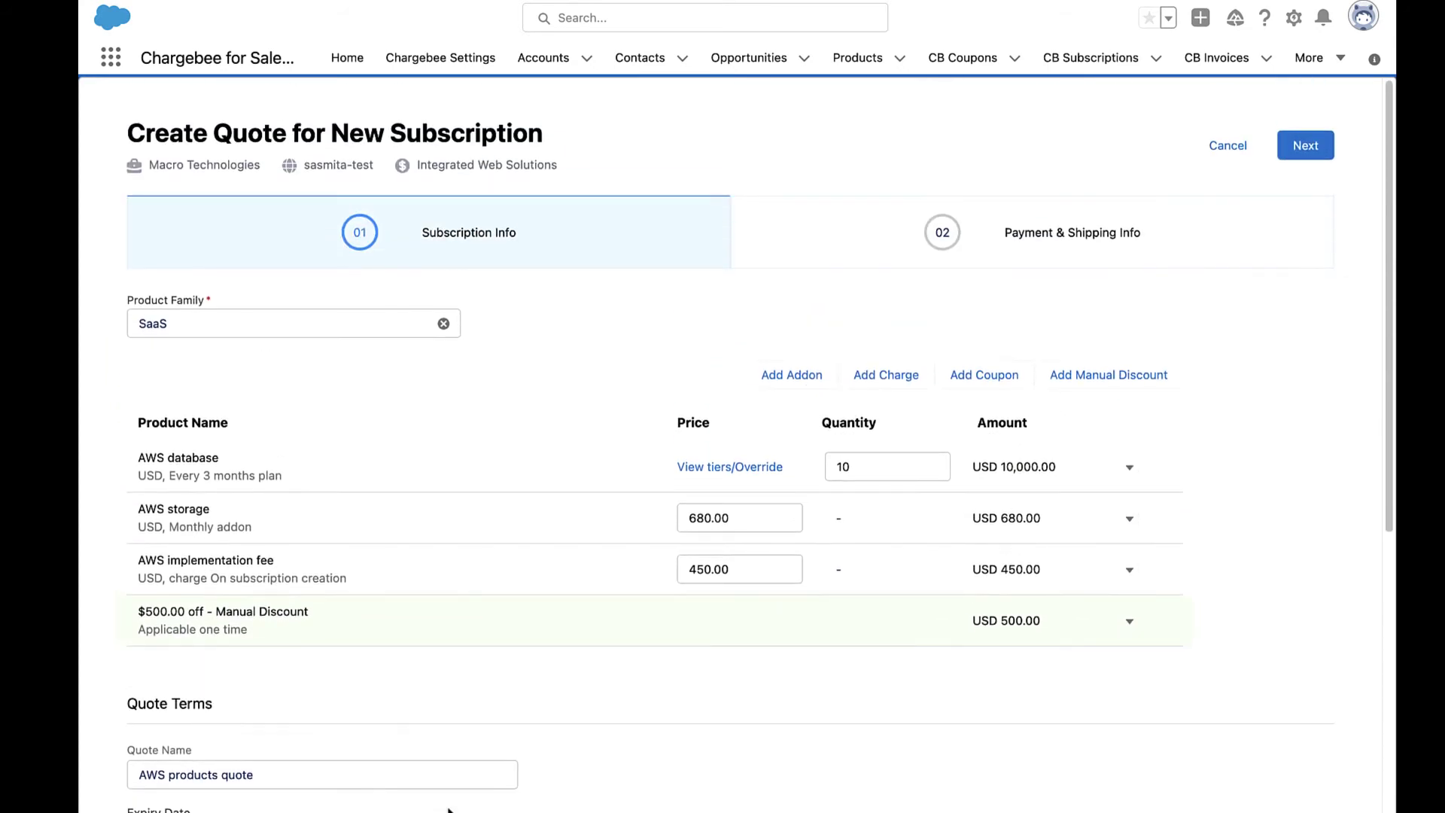
# Add the note 'Here is the quote for your subscription services.', enable detailed PDF charges, and create the quote.
pyautogui.click(1308, 153)
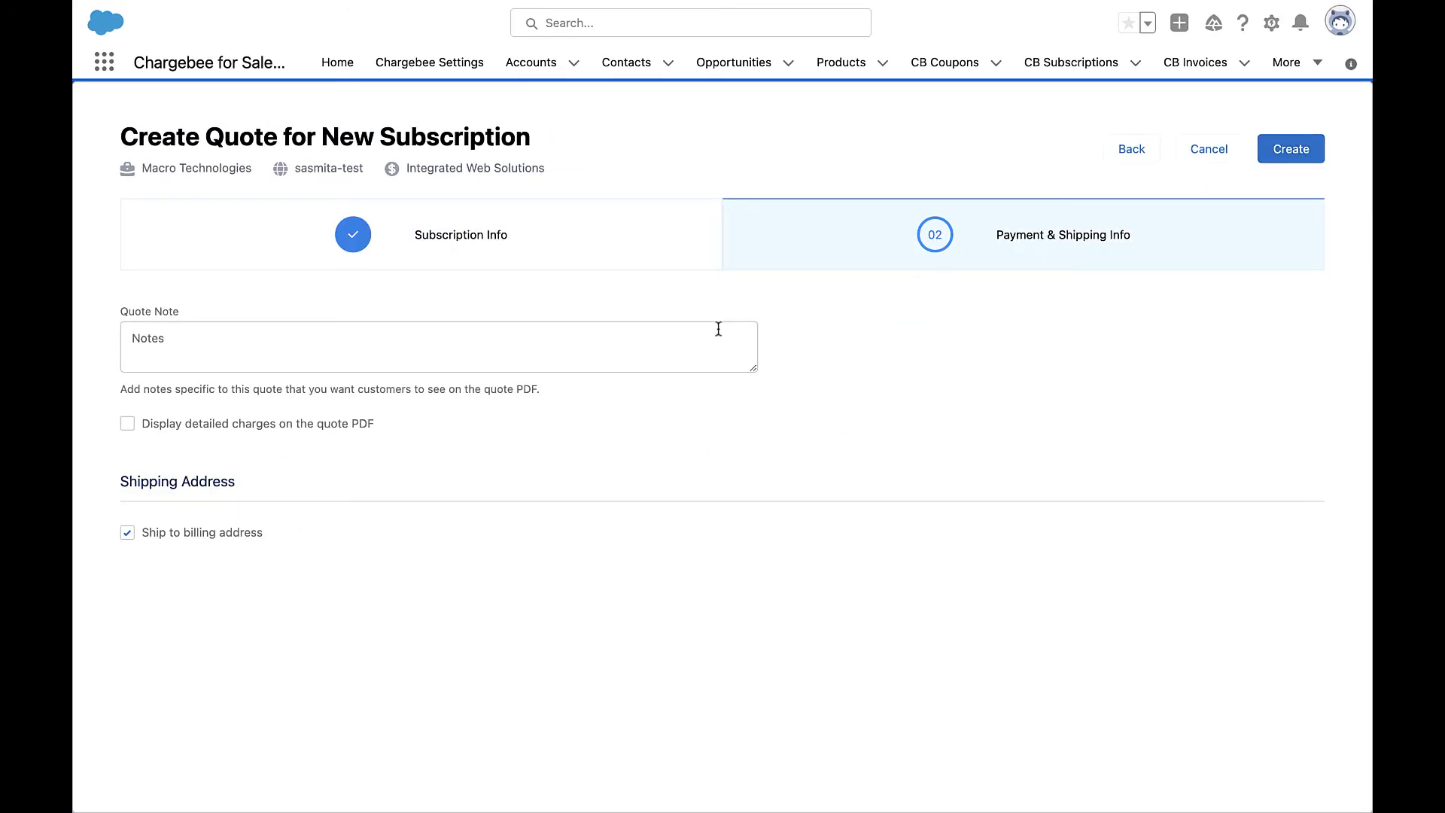
pyautogui.click(661, 338)
pyautogui.write('Here is the quote for your subscription services.')
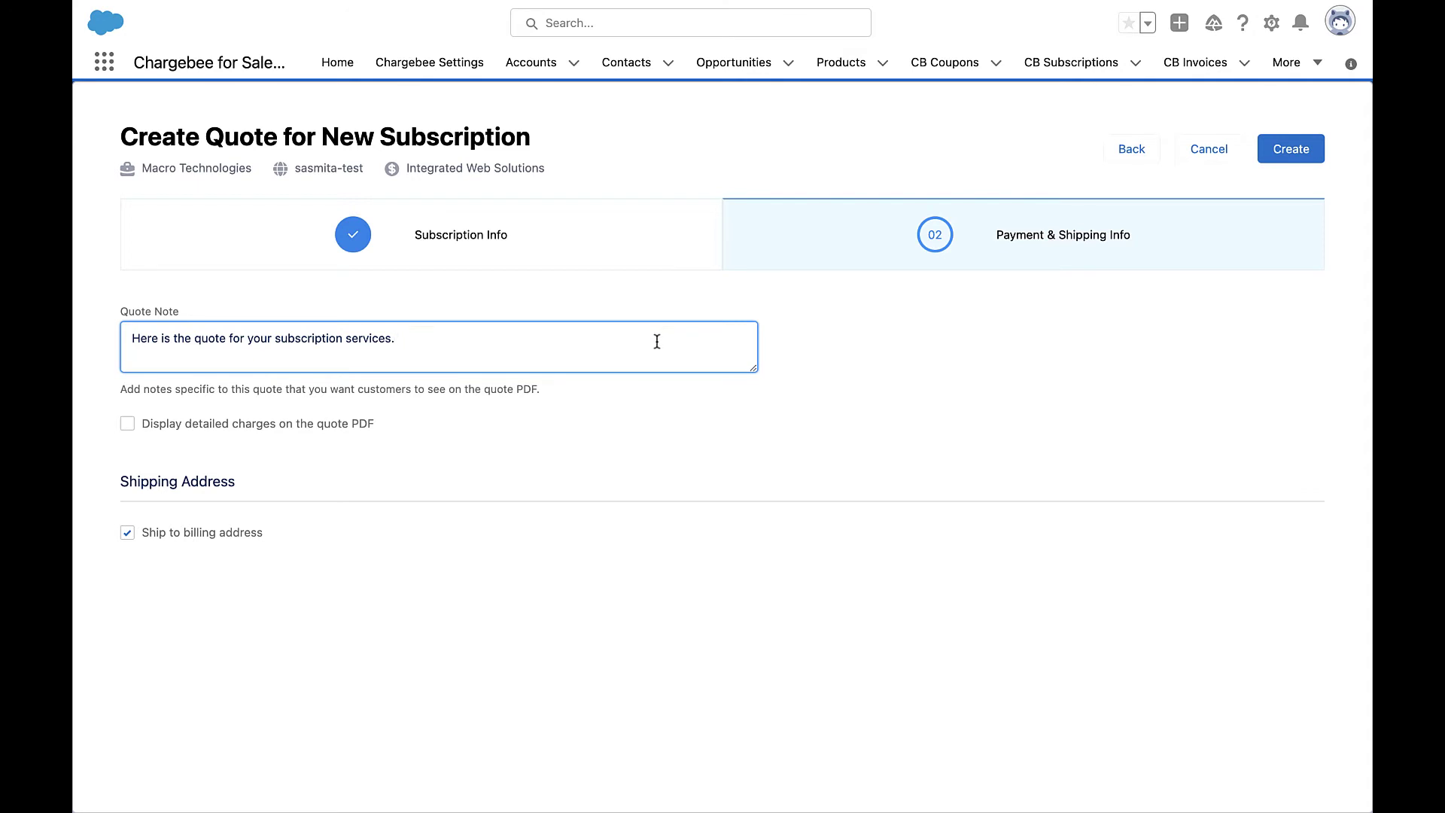
pyautogui.click(126, 424)
pyautogui.click(127, 424)
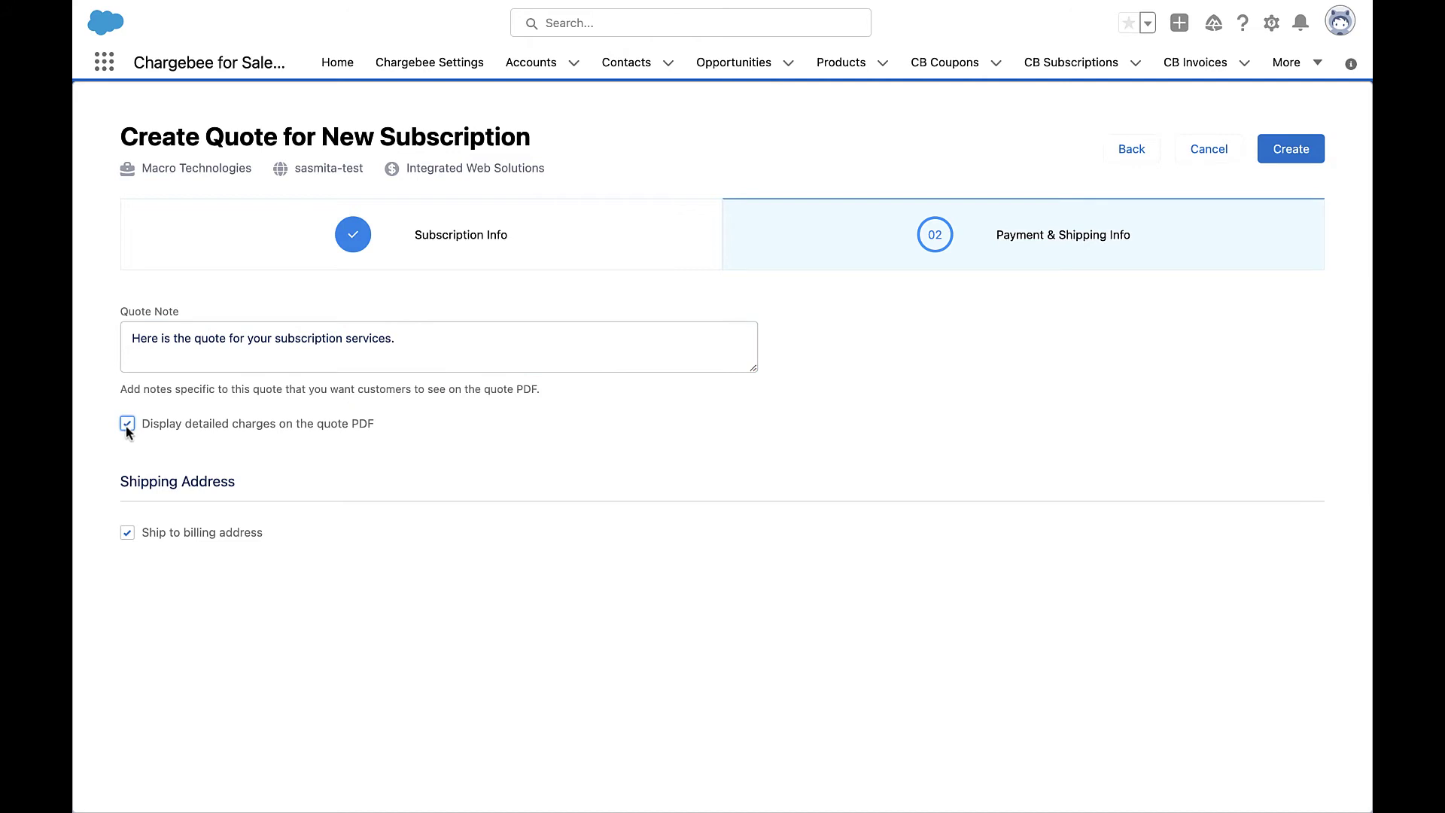
pyautogui.click(1302, 160)
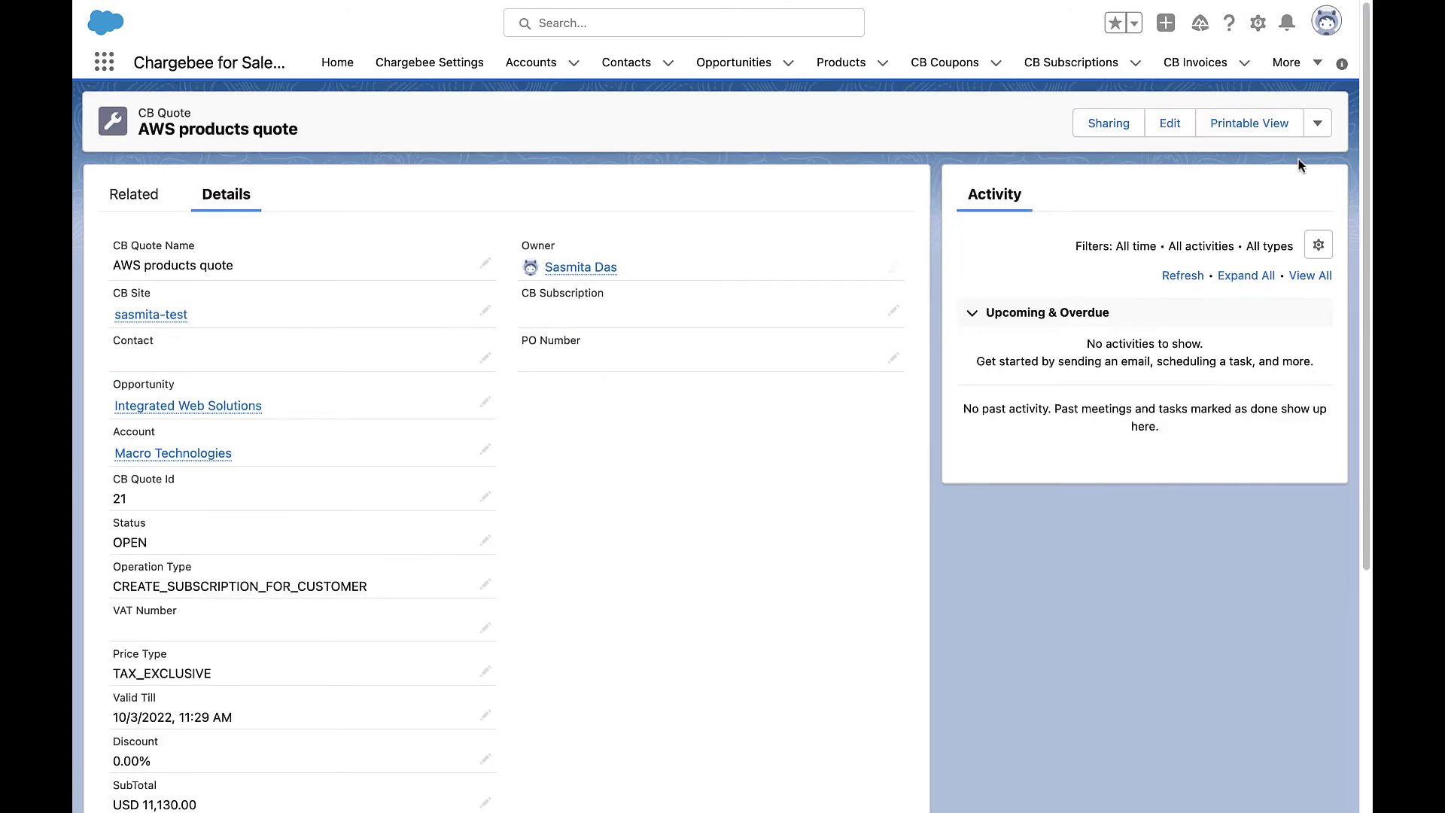
# Open Quote_21.pdf from the quote's Notes & Attachments.
pyautogui.click(139, 199)
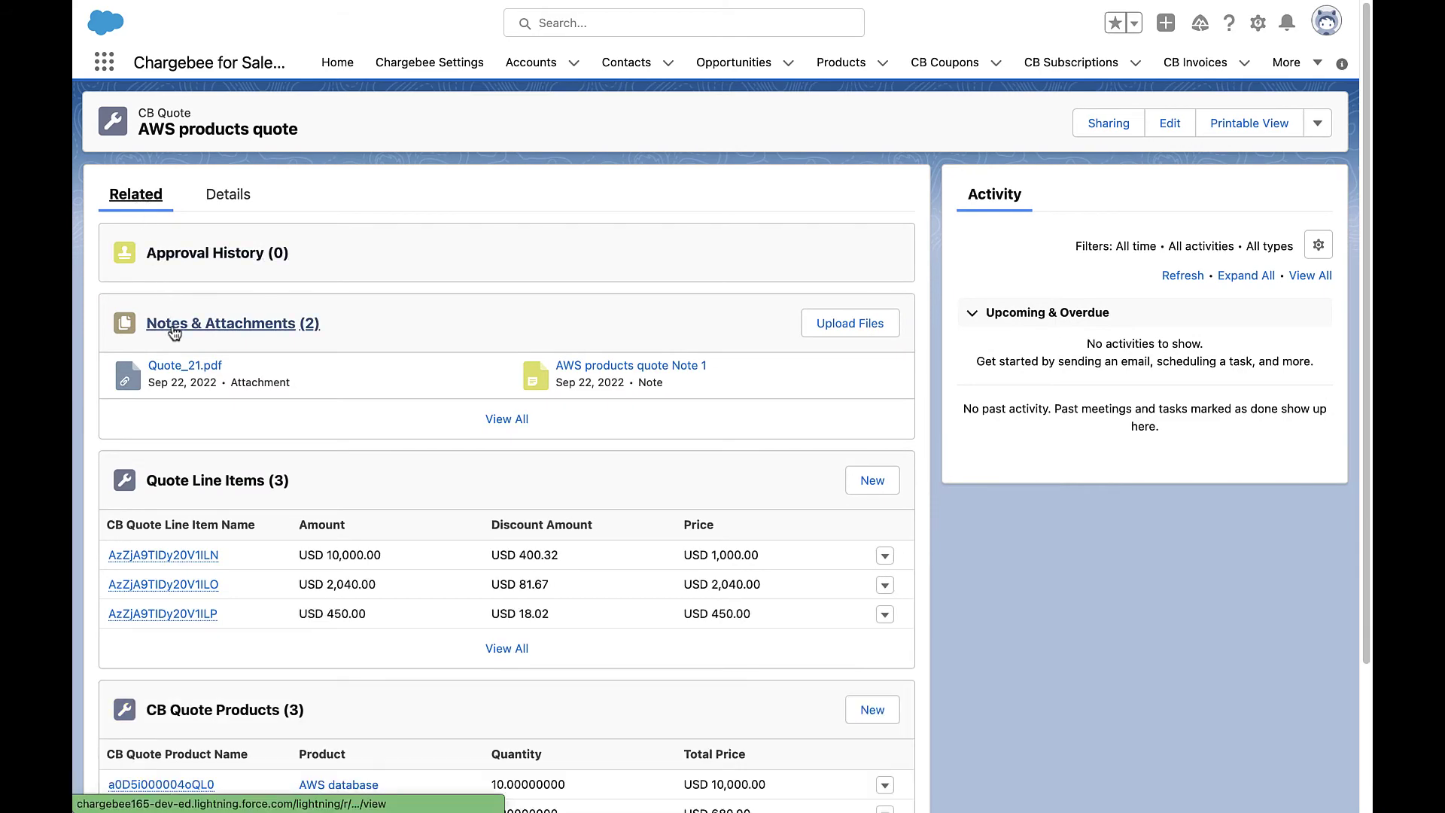
pyautogui.click(183, 367)
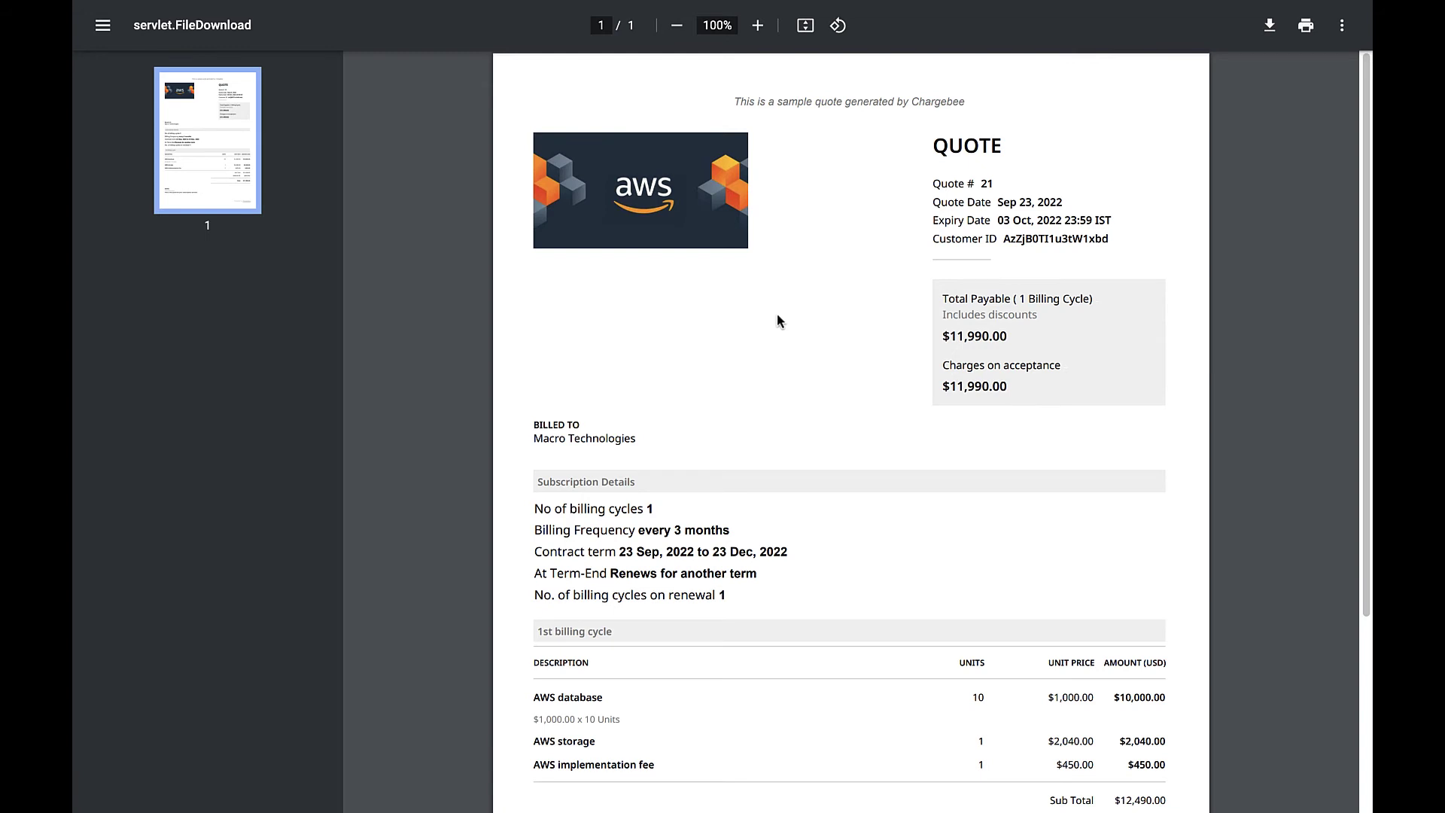
# Scroll through the Quote_21 PDF to review its totals and notes.
pyautogui.scroll(-2, 778, 316)
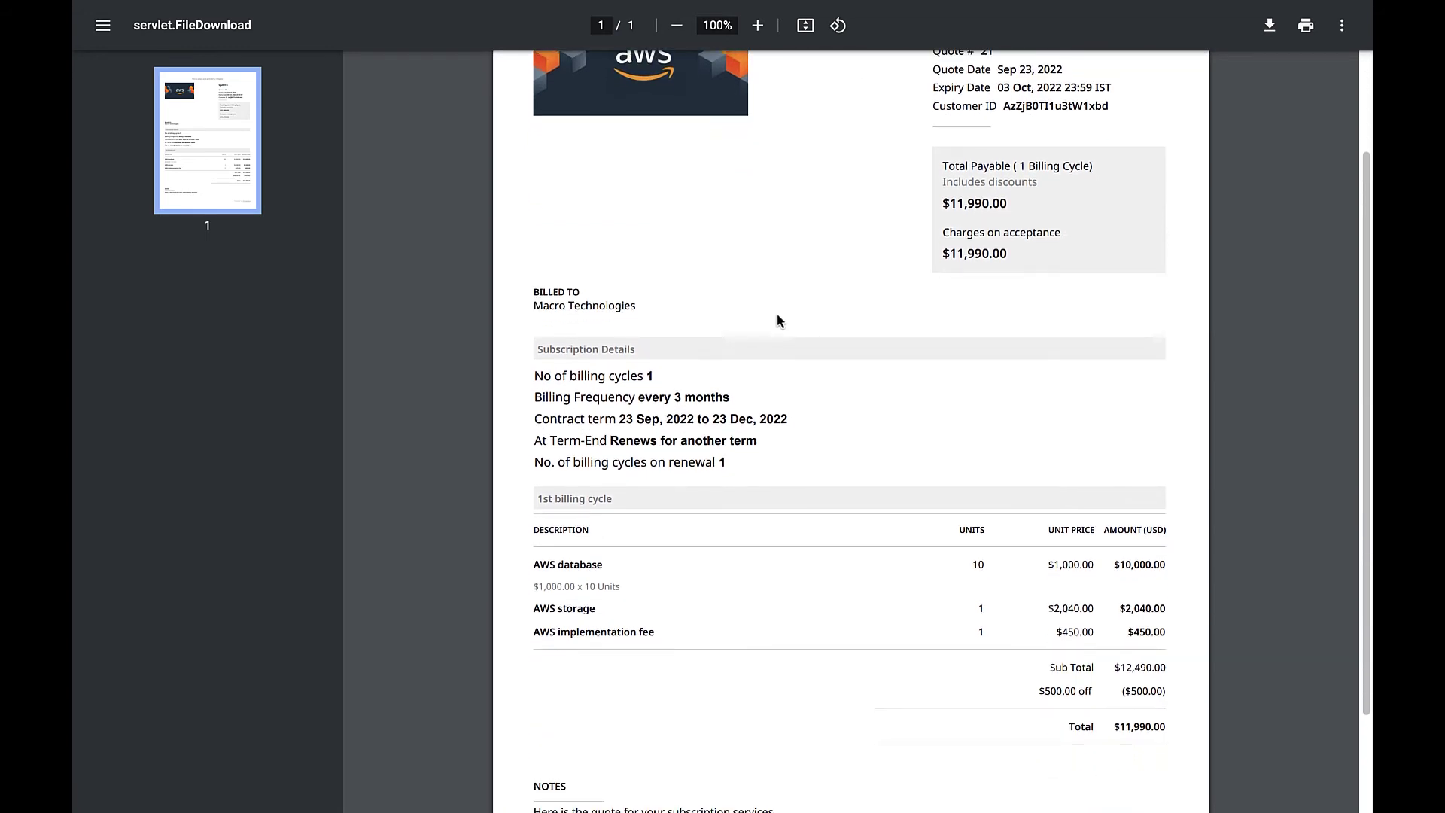
pyautogui.scroll(-2, 778, 316)
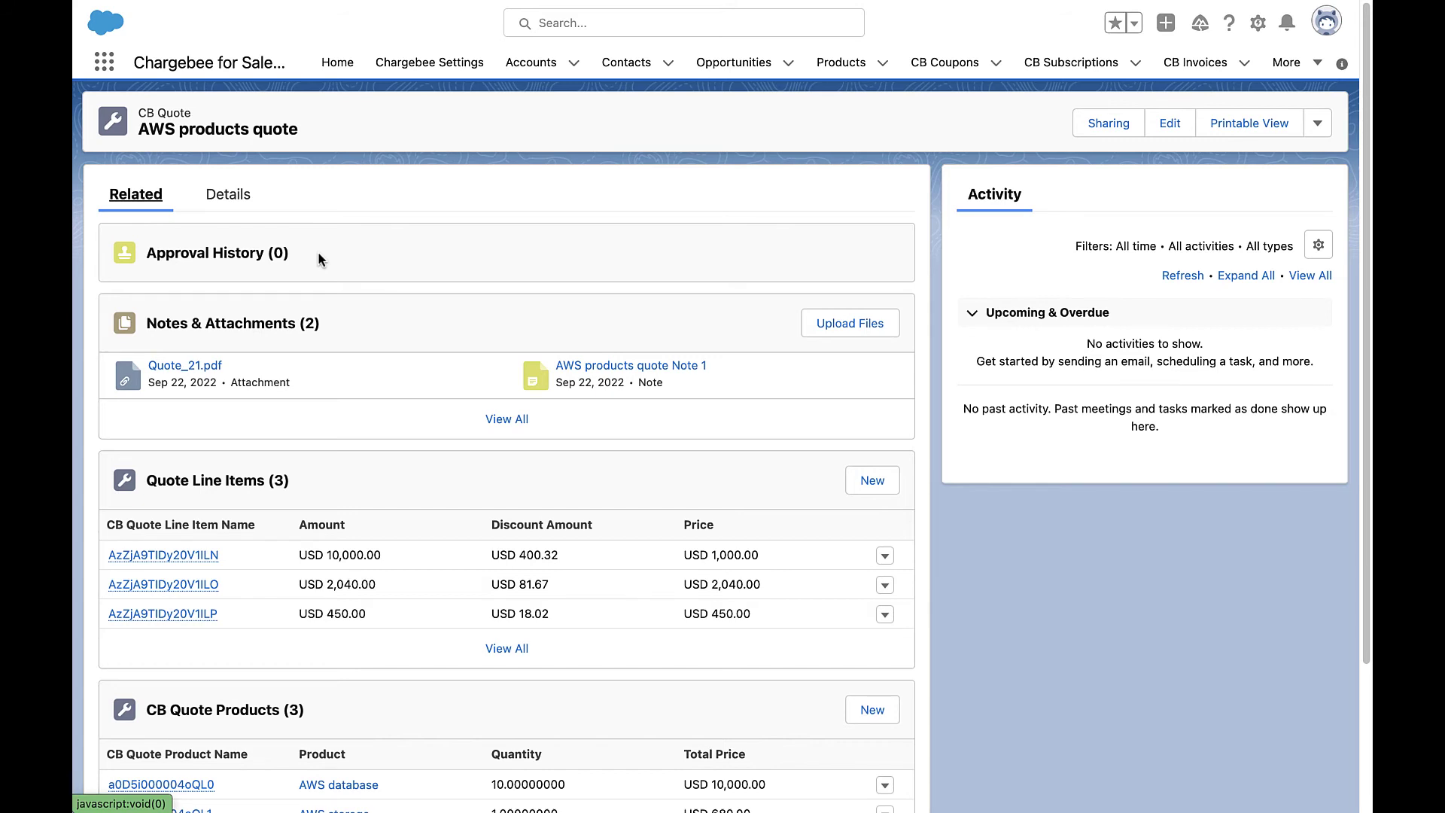
# Show the quote record's details and launch Chargebee Checkout for the quoted order.
pyautogui.click(234, 201)
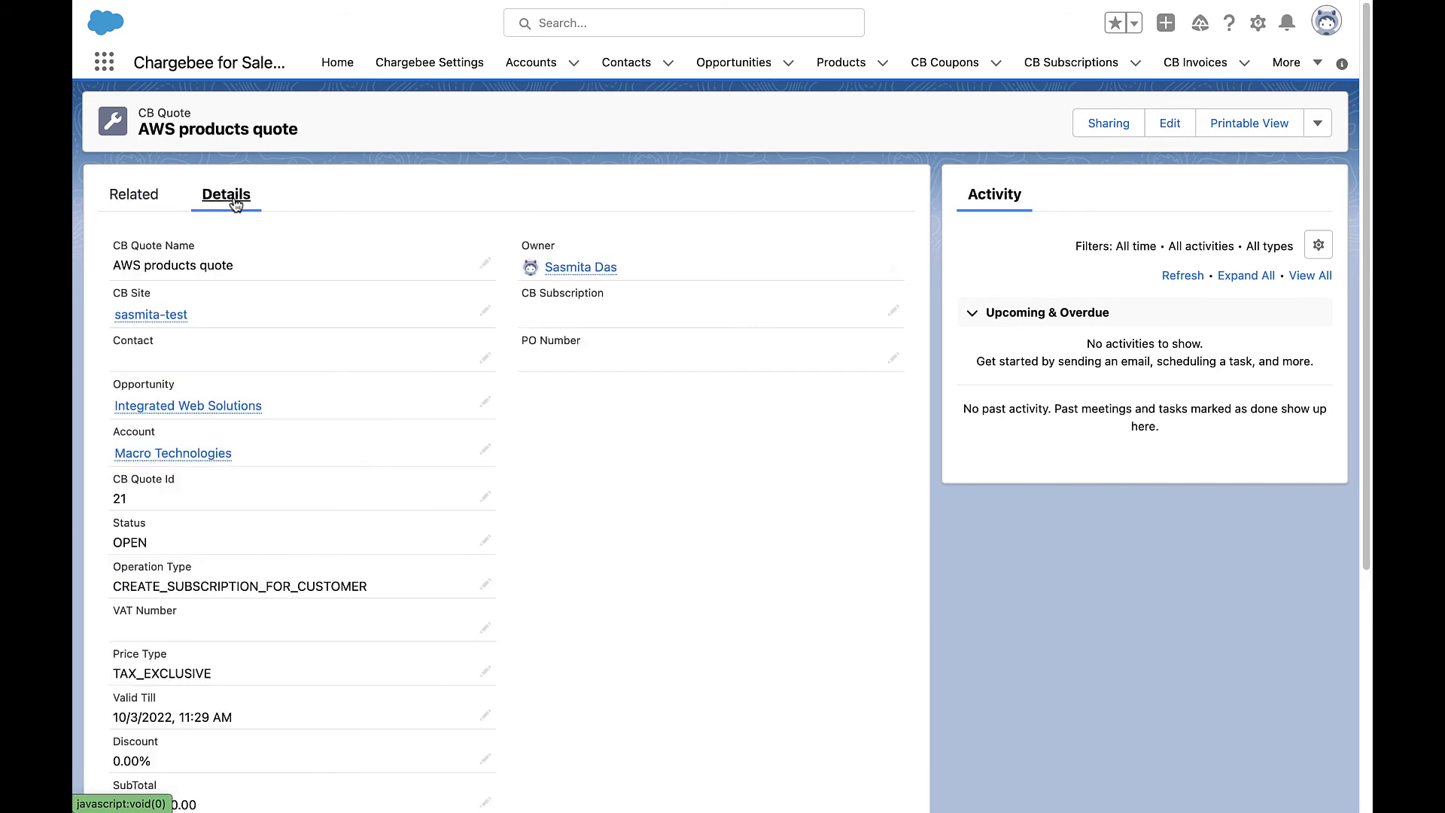
pyautogui.scroll(-5, 234, 200)
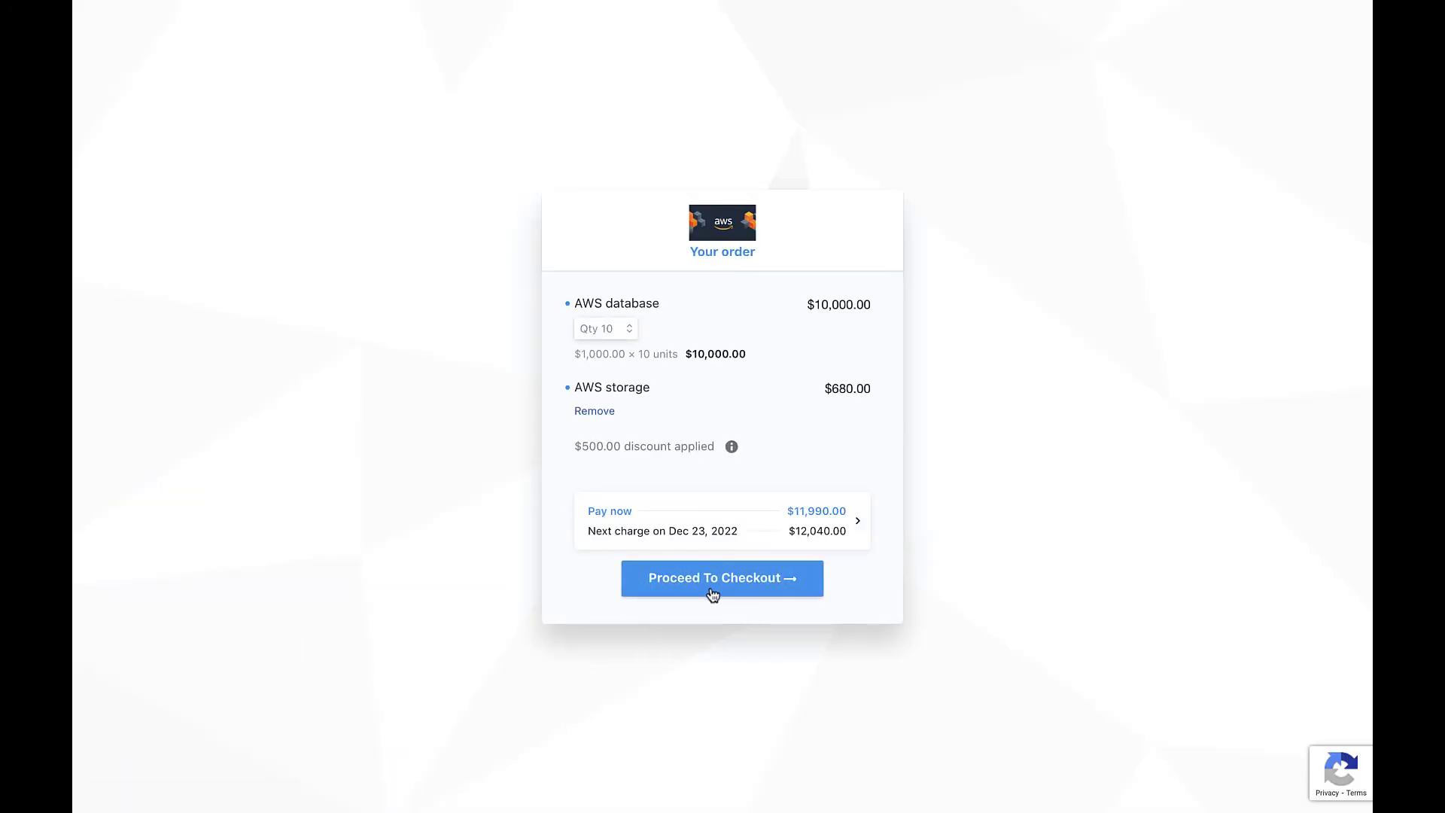
pyautogui.click(716, 584)
# Fill in the customer's first name, last name and e-mail in the account step.
pyautogui.press('Tab')
pyautogui.press('Tab')
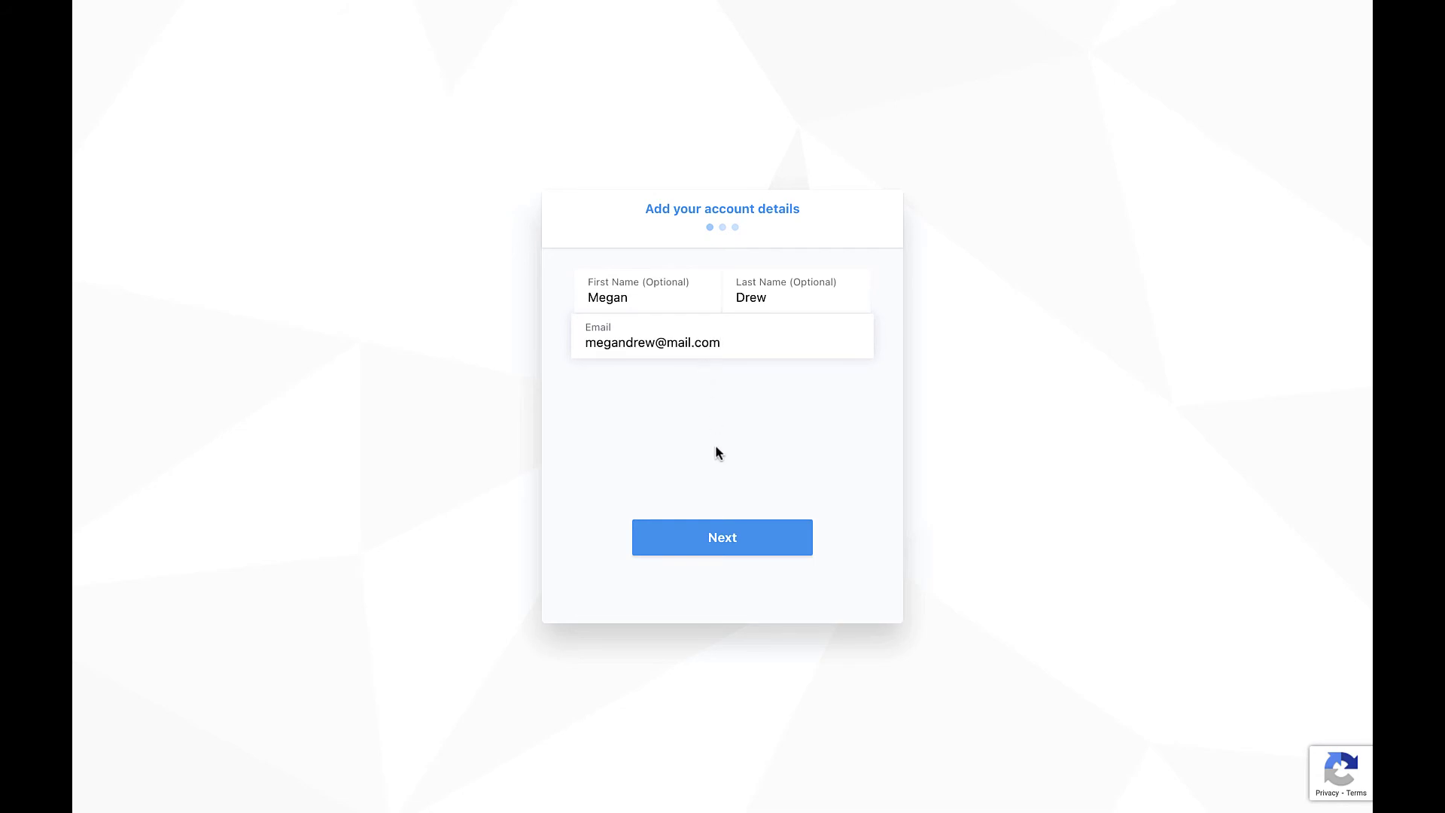
pyautogui.click(713, 531)
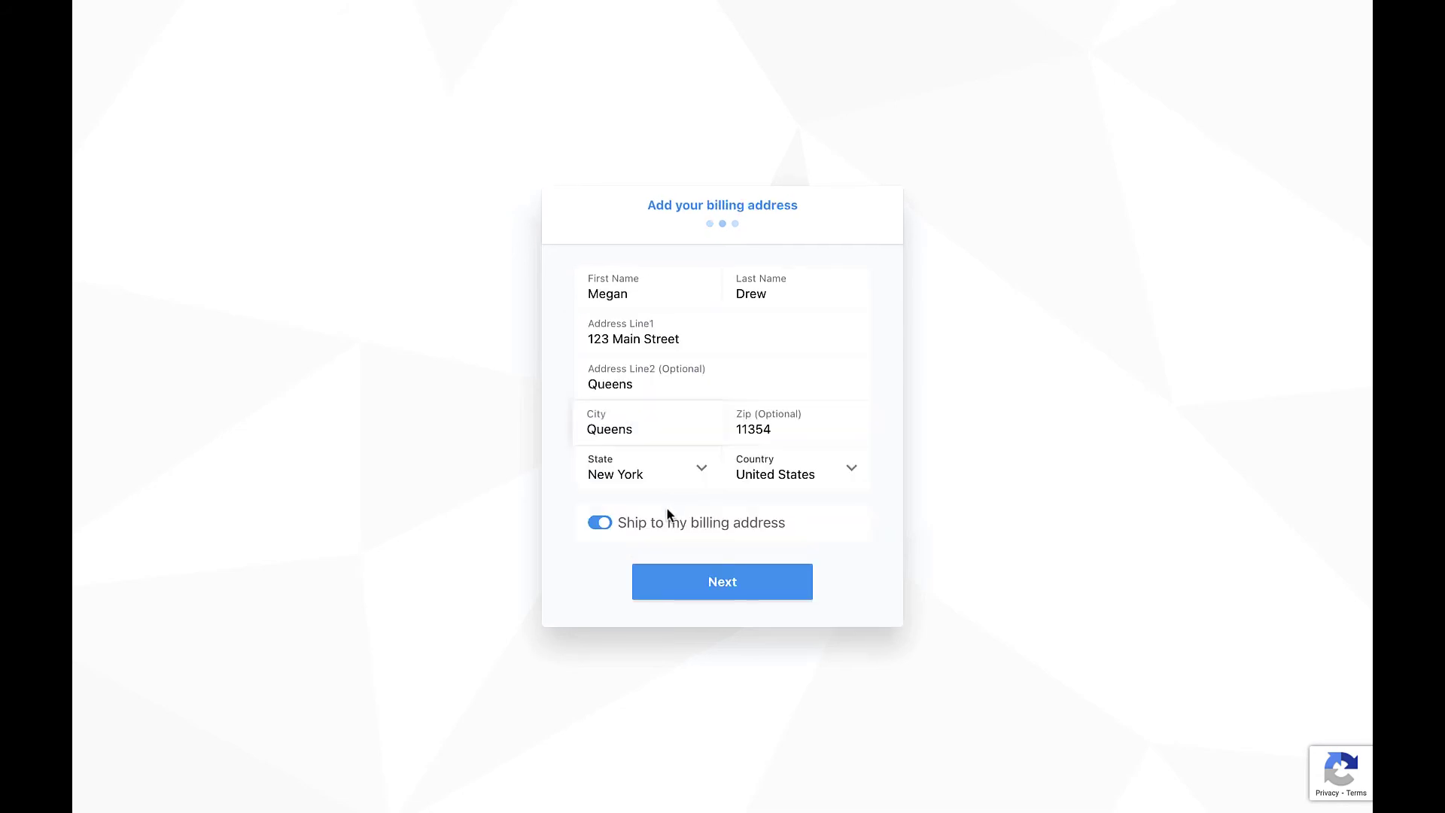
# Accept the billing address and enter the Valid Card test card for the $11,990.00 order.
pyautogui.click(719, 581)
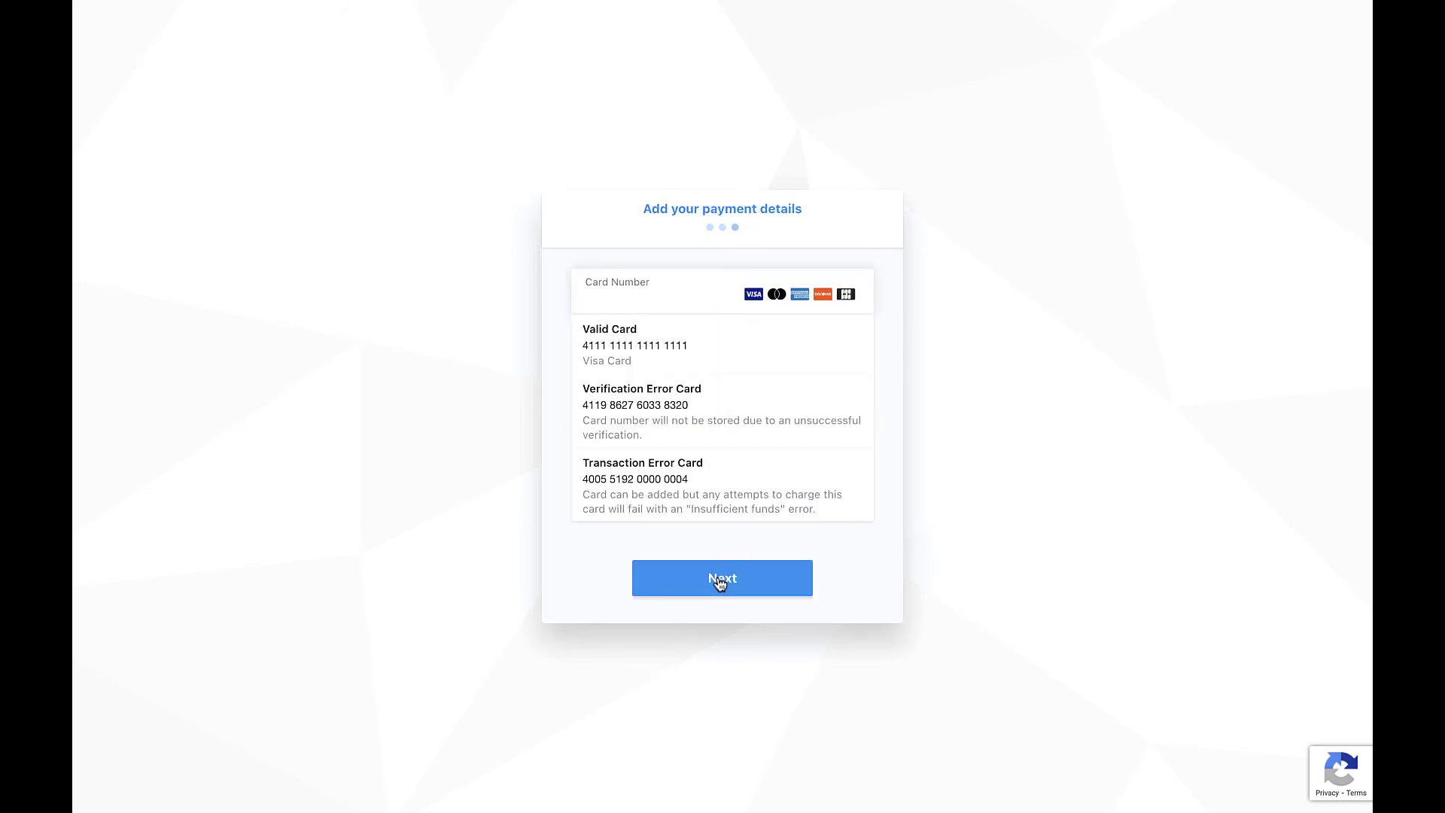
pyautogui.click(713, 345)
pyautogui.click(740, 581)
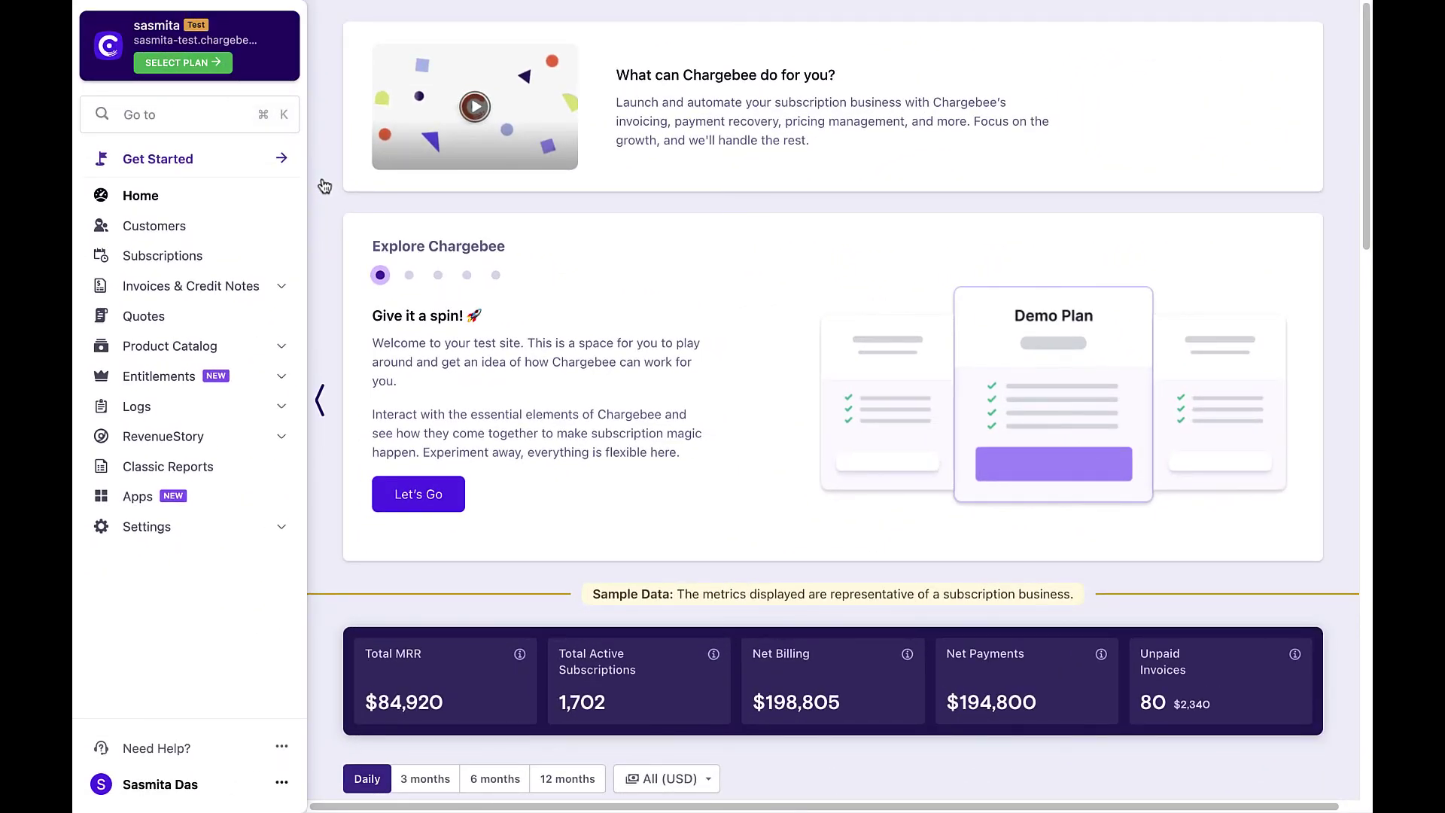
# Open quote #21 for Macro Technologies from the Quotes list, now marked Invoiced.
pyautogui.click(176, 321)
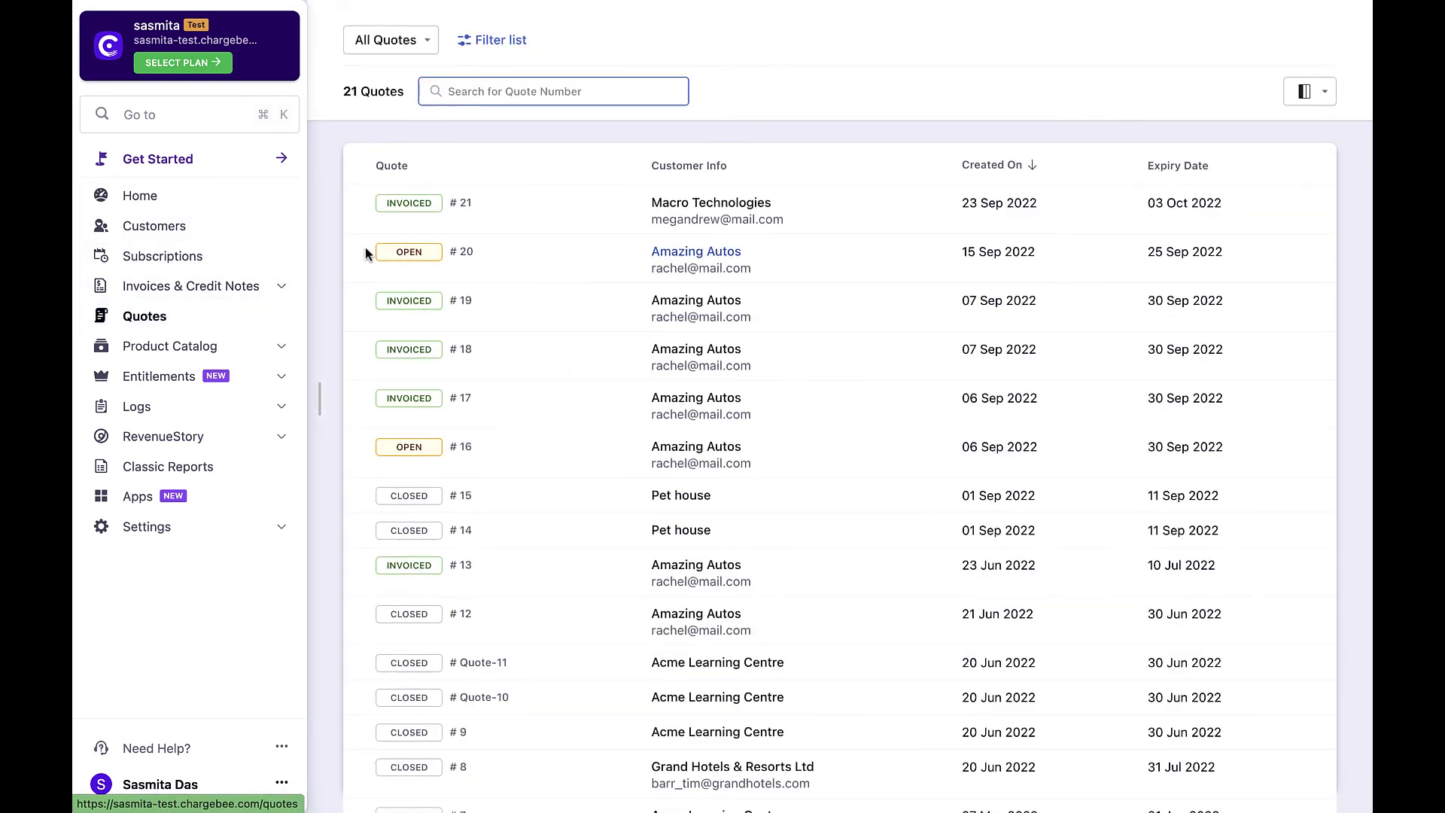
pyautogui.click(461, 204)
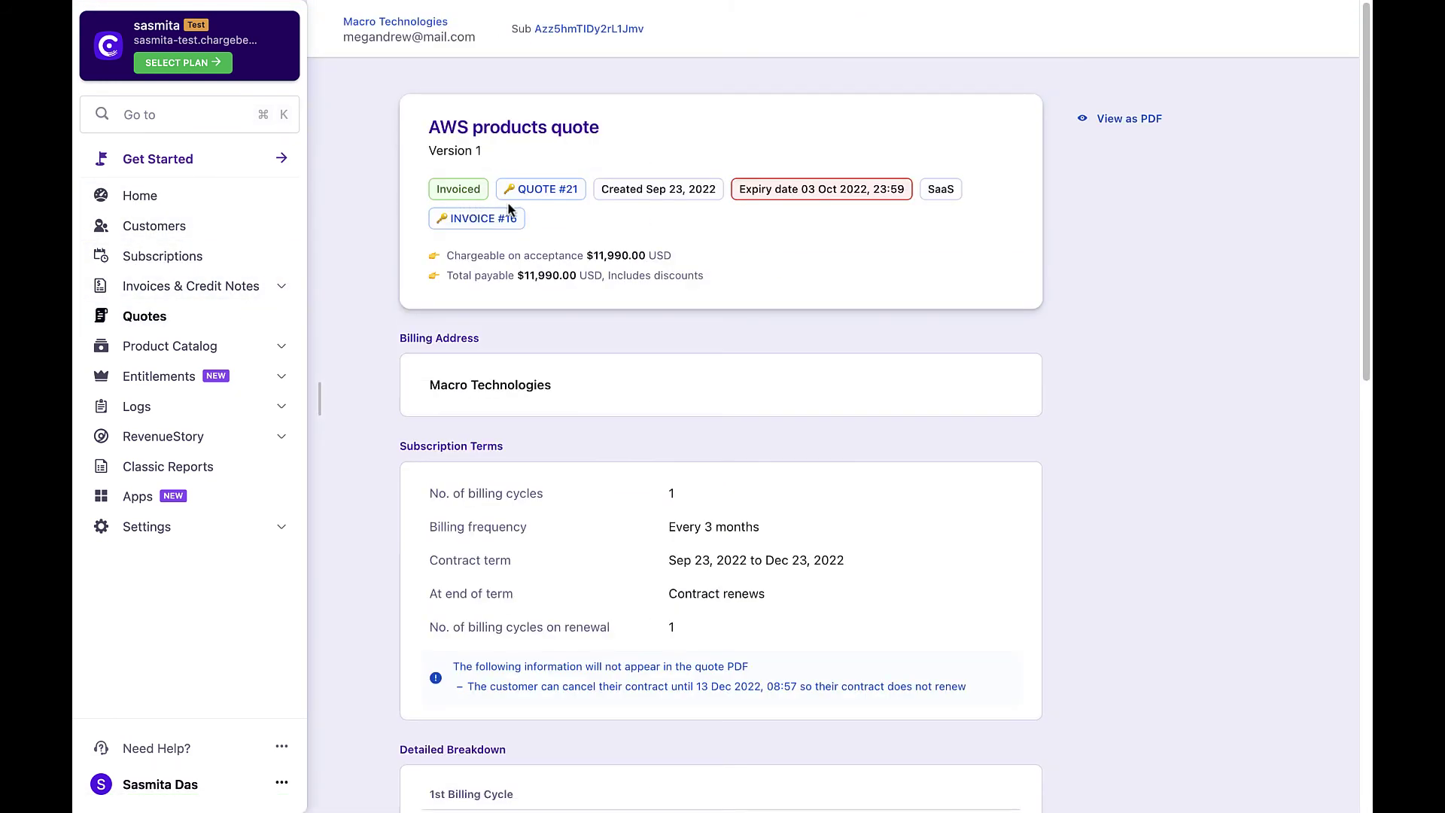
pyautogui.scroll(-5, 550, 218)
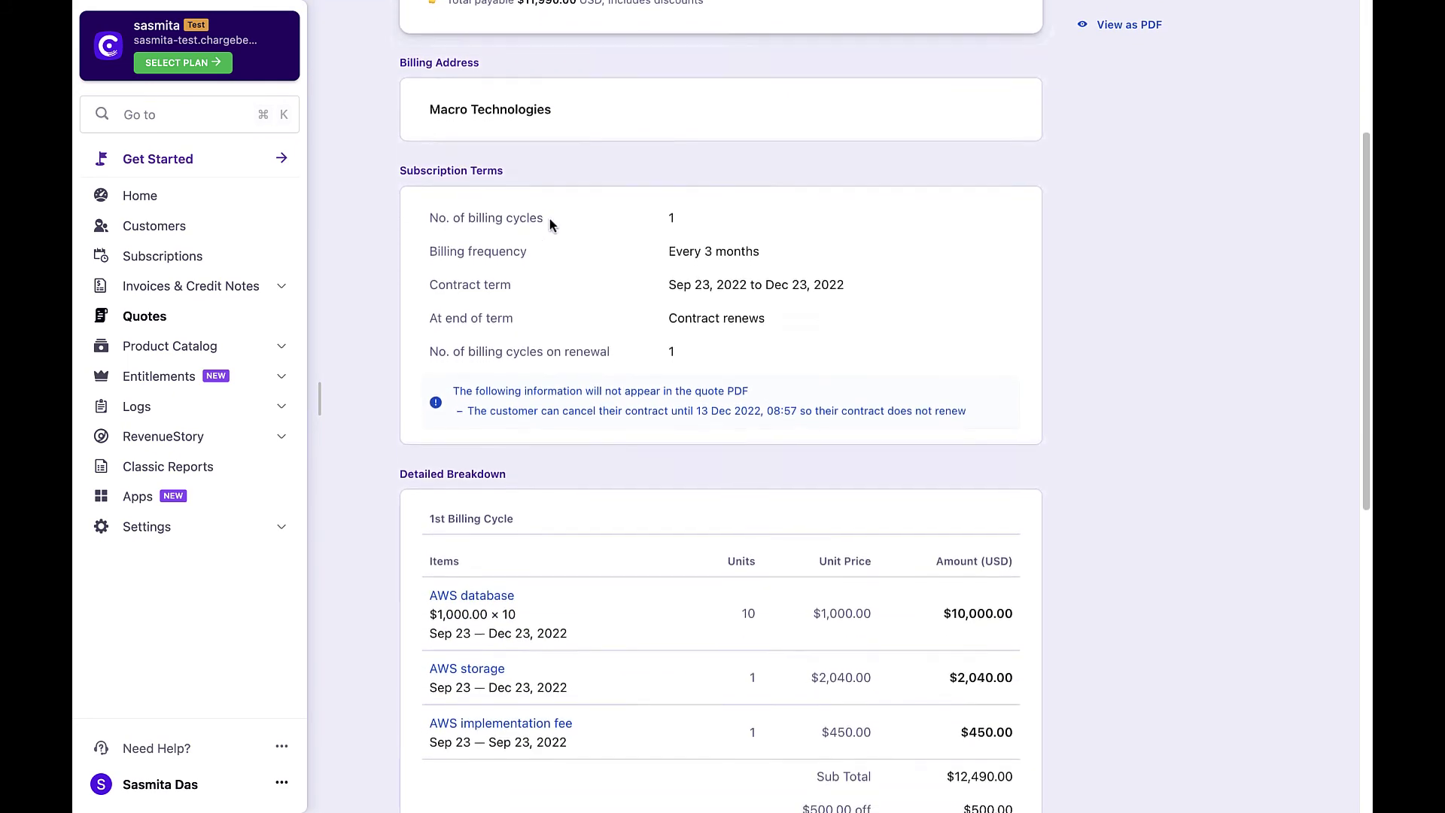
pyautogui.scroll(-5, 549, 218)
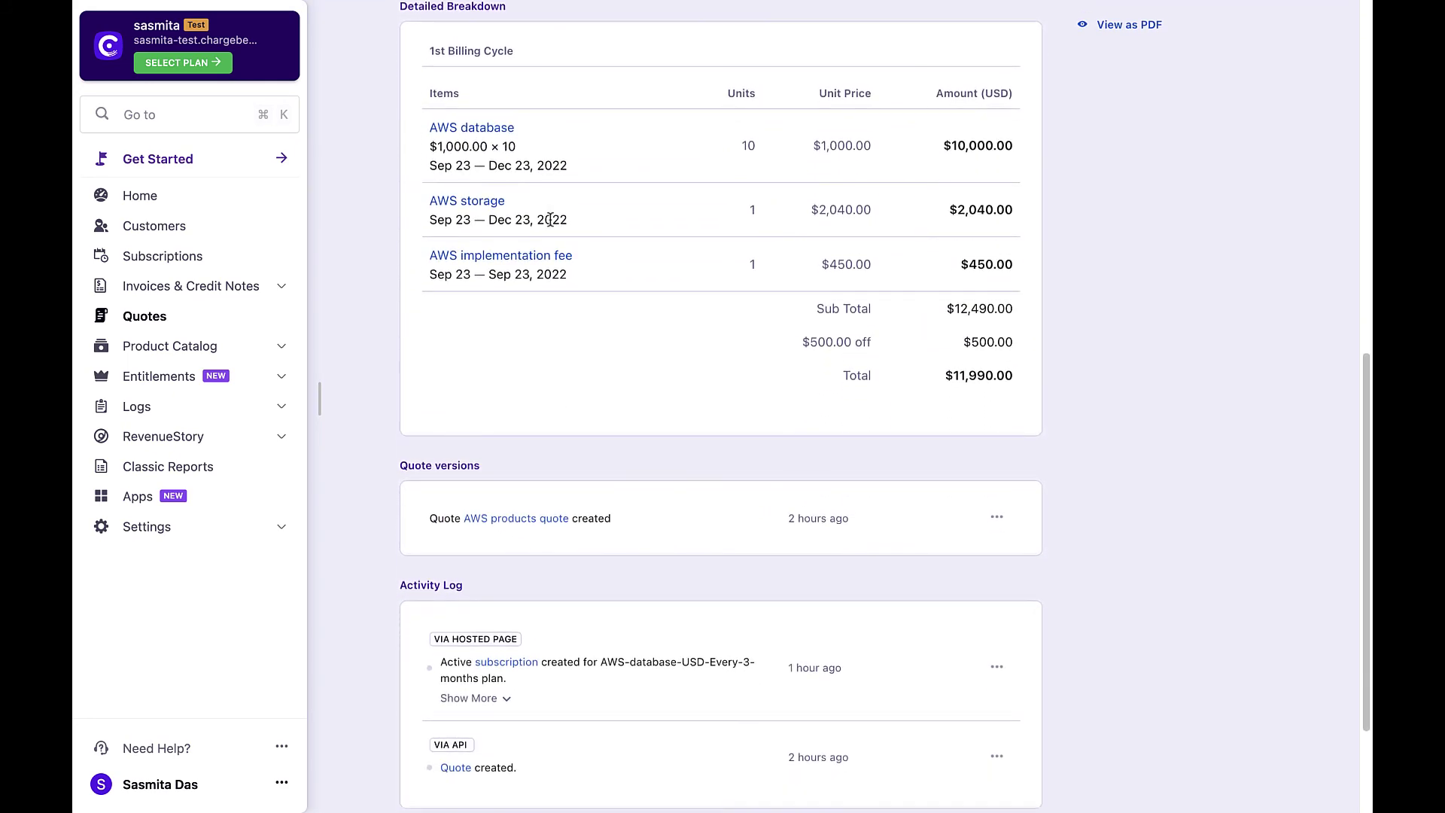
pyautogui.scroll(-1, 549, 219)
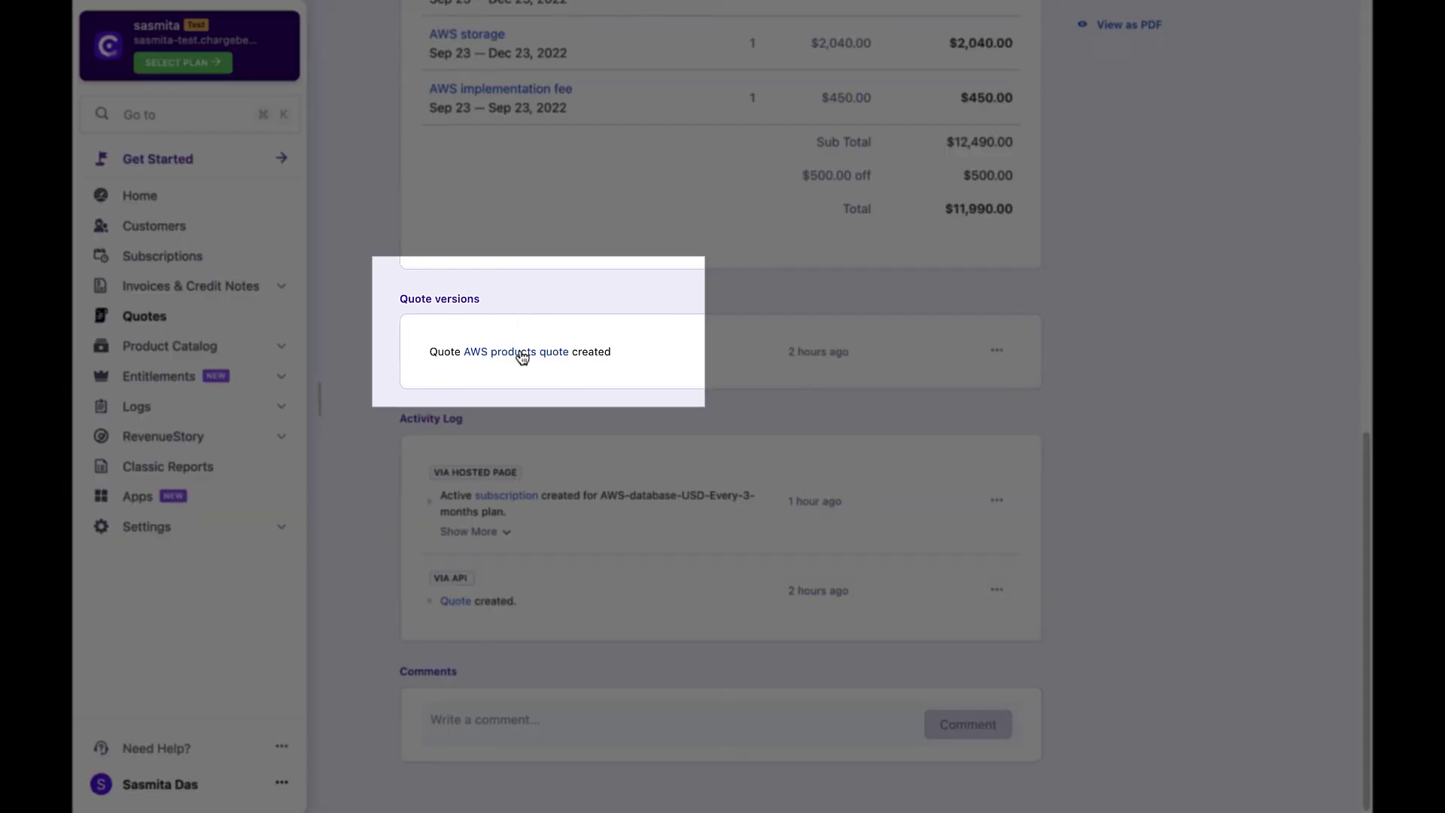
# View the AWS products quote version PDF, which now includes the subscription ID.
pyautogui.click(524, 352)
pyautogui.scroll(-3, 546, 354)
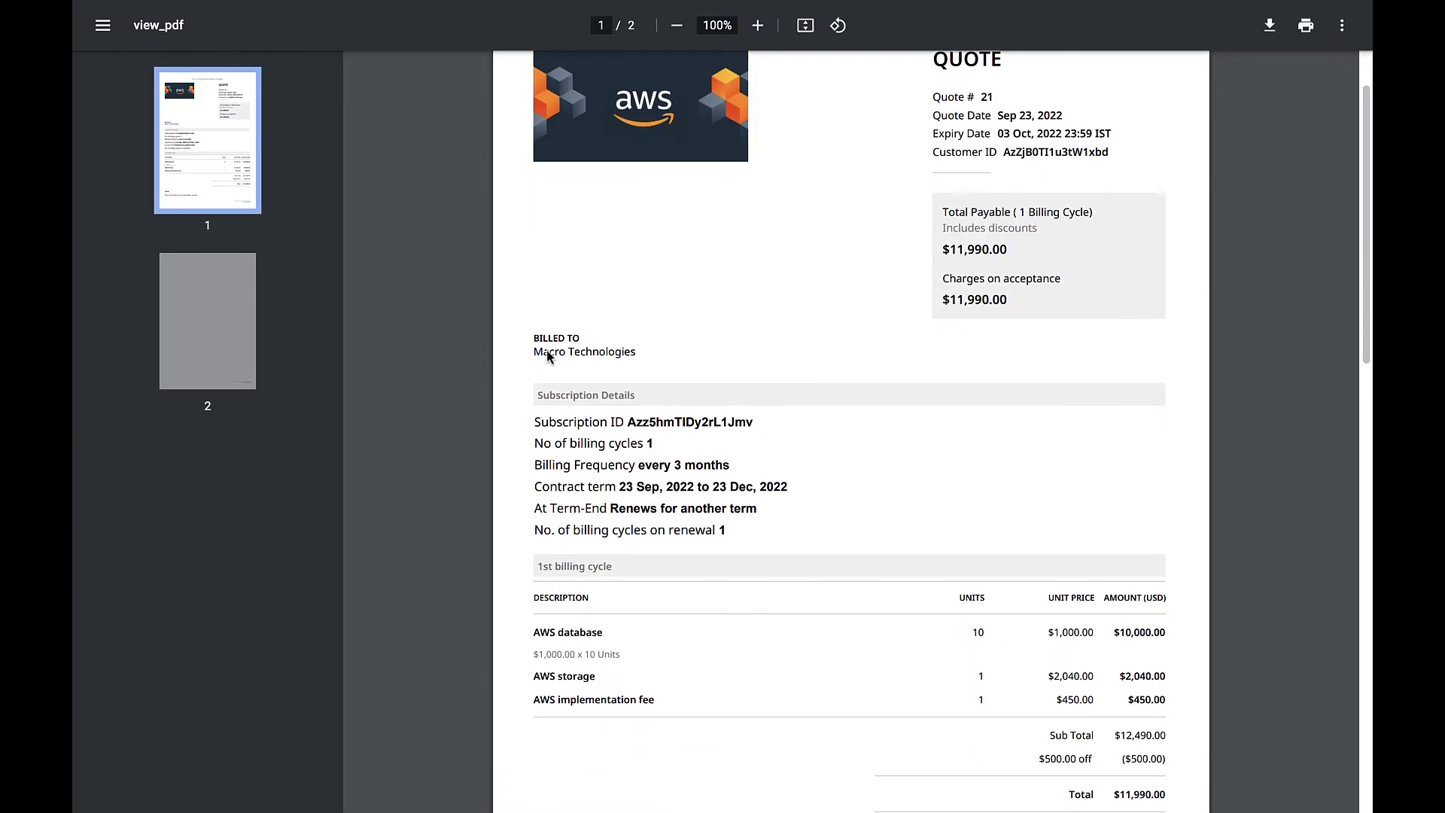
pyautogui.scroll(-1, 546, 354)
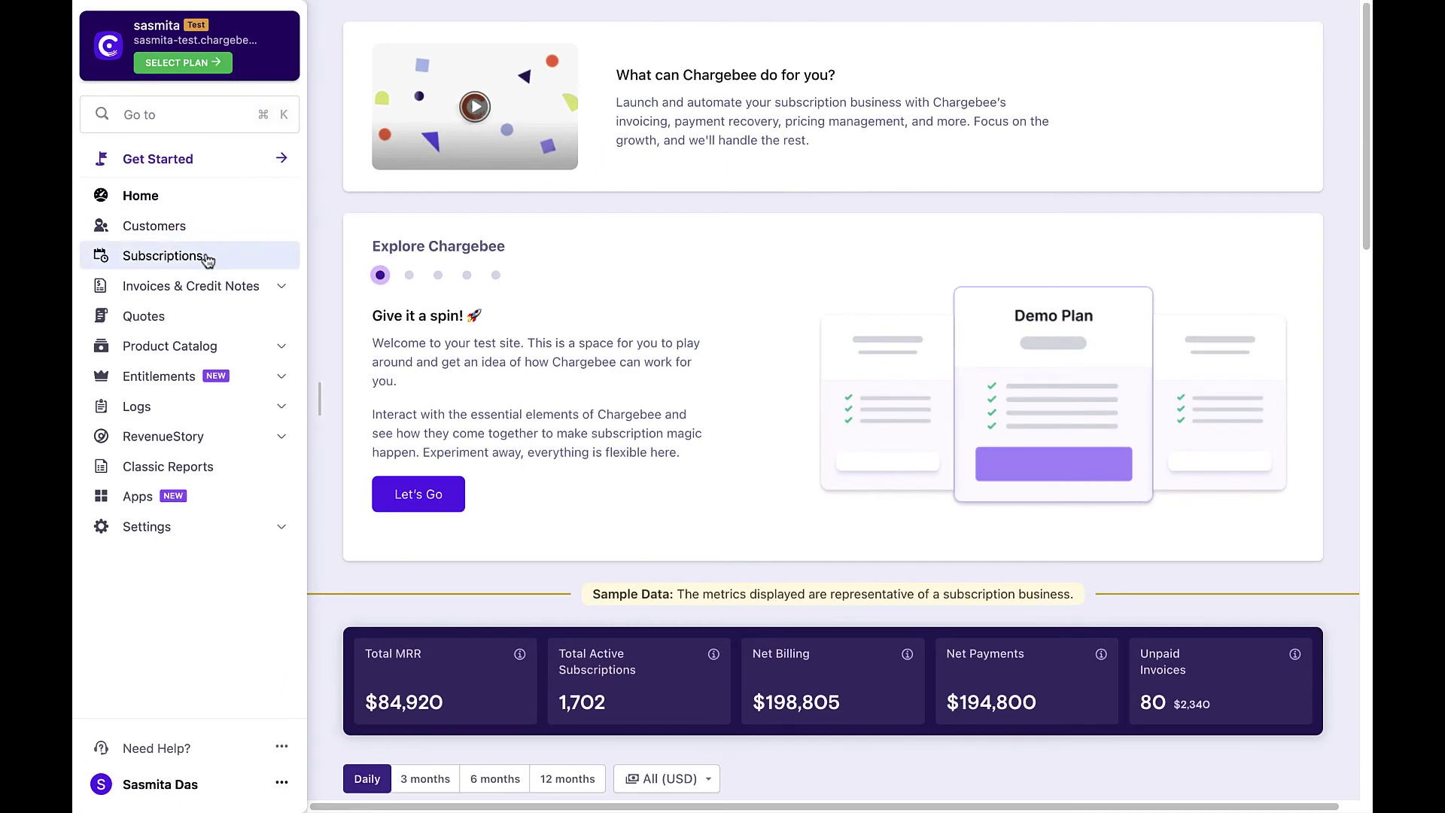
# Open the AWS database USD Every 3 months subscription and review its items, charges and addresses.
pyautogui.click(200, 260)
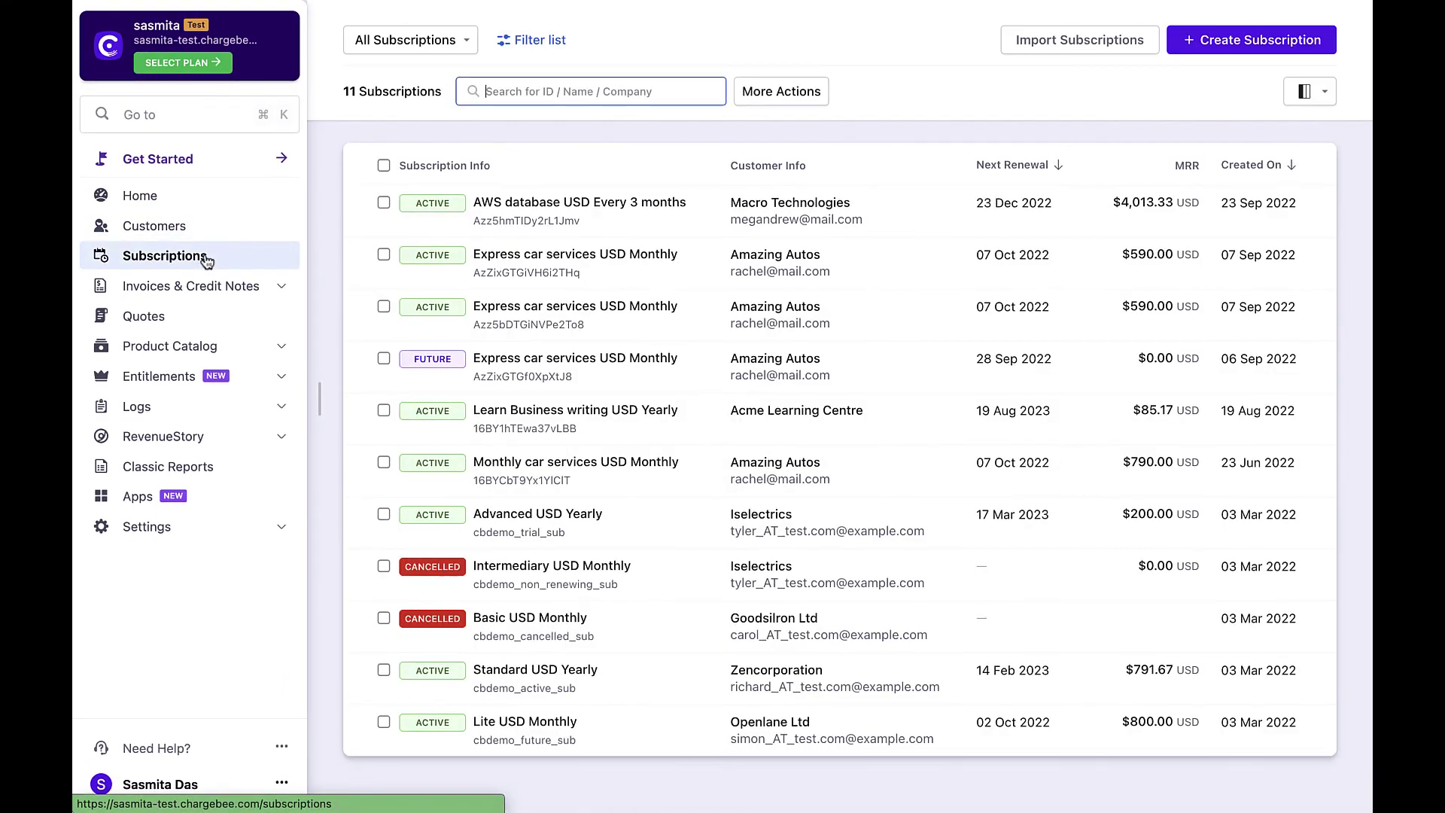
pyautogui.click(532, 202)
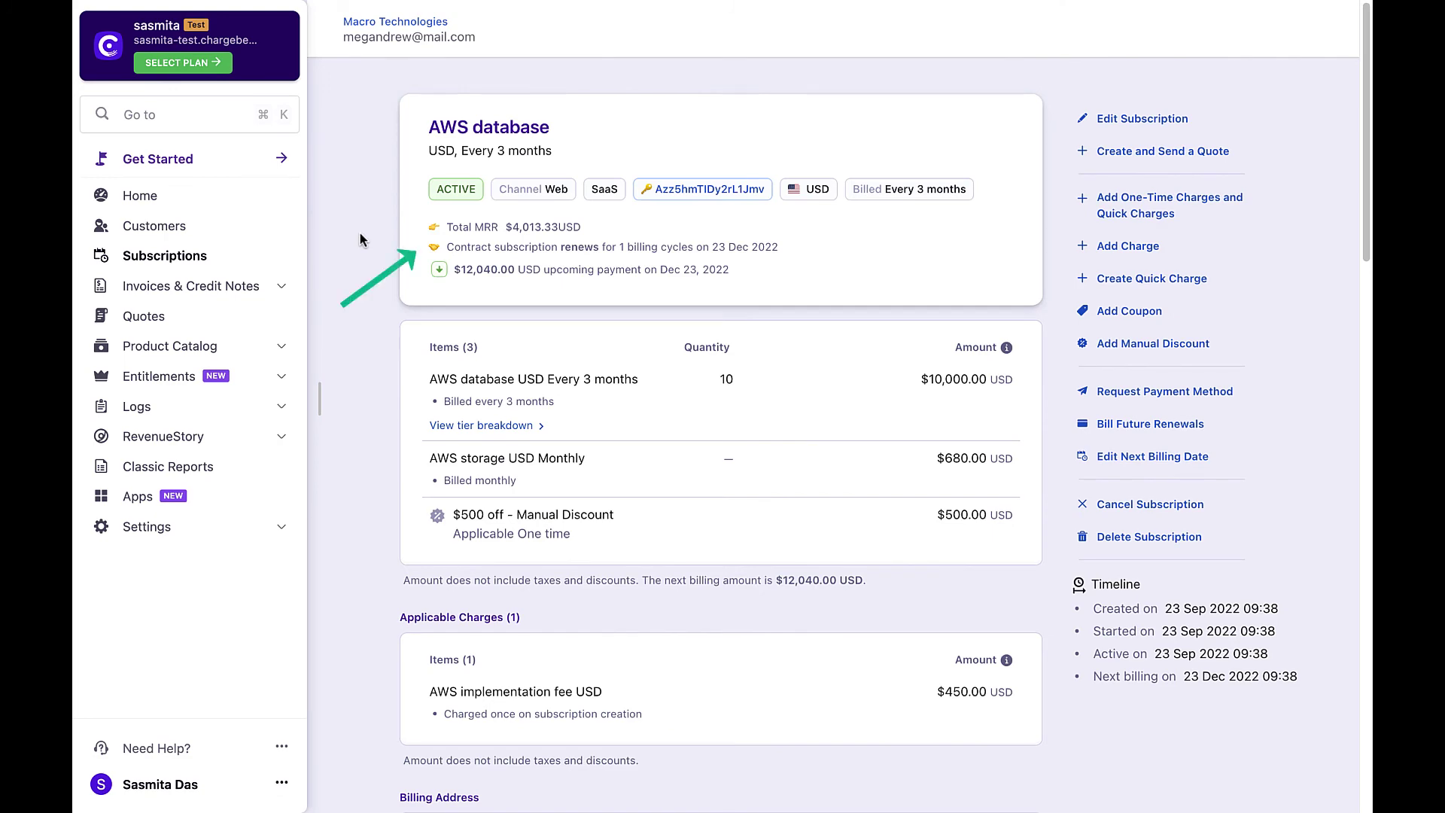
pyautogui.scroll(-5, 360, 235)
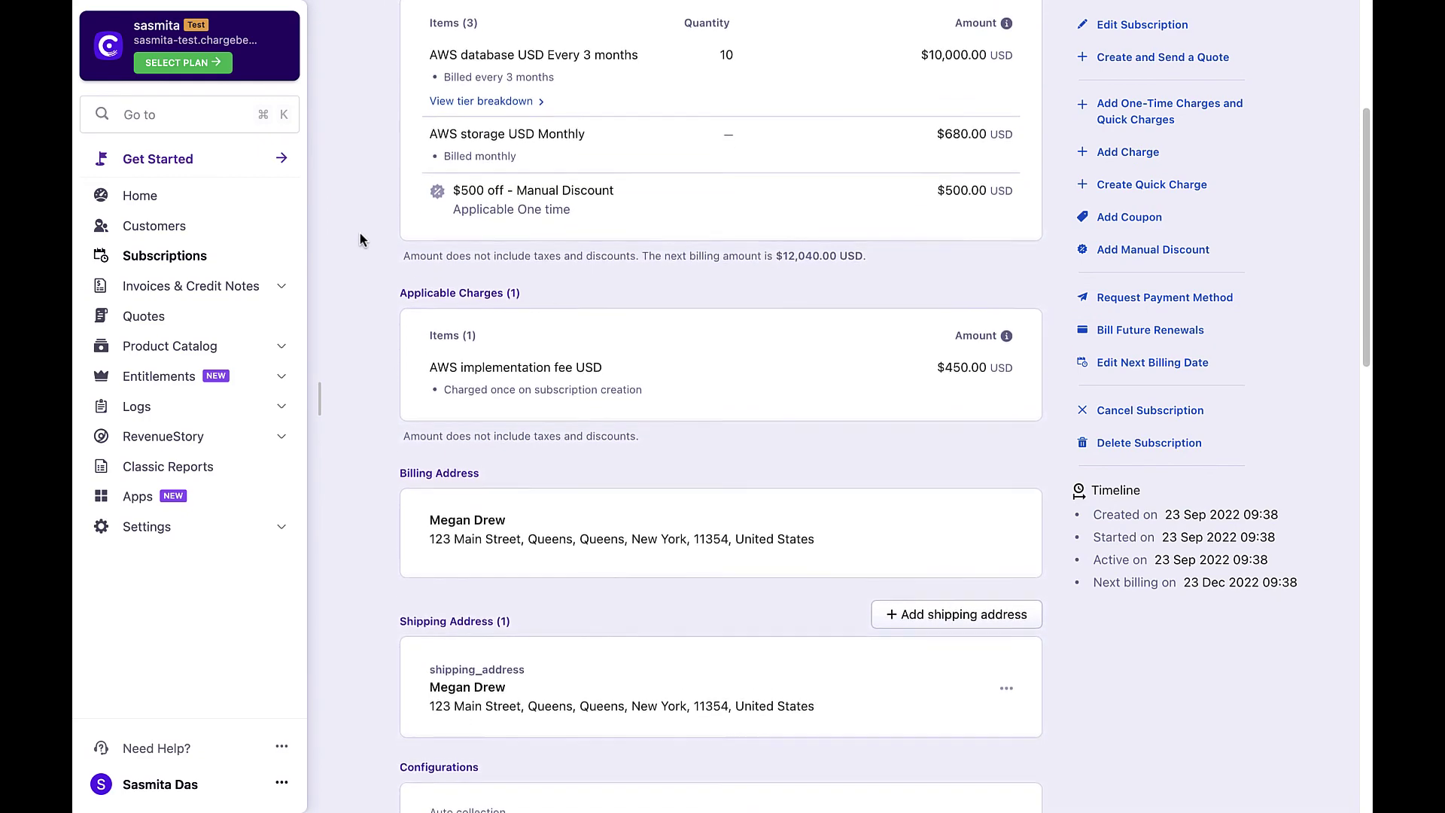
pyautogui.scroll(-2, 360, 233)
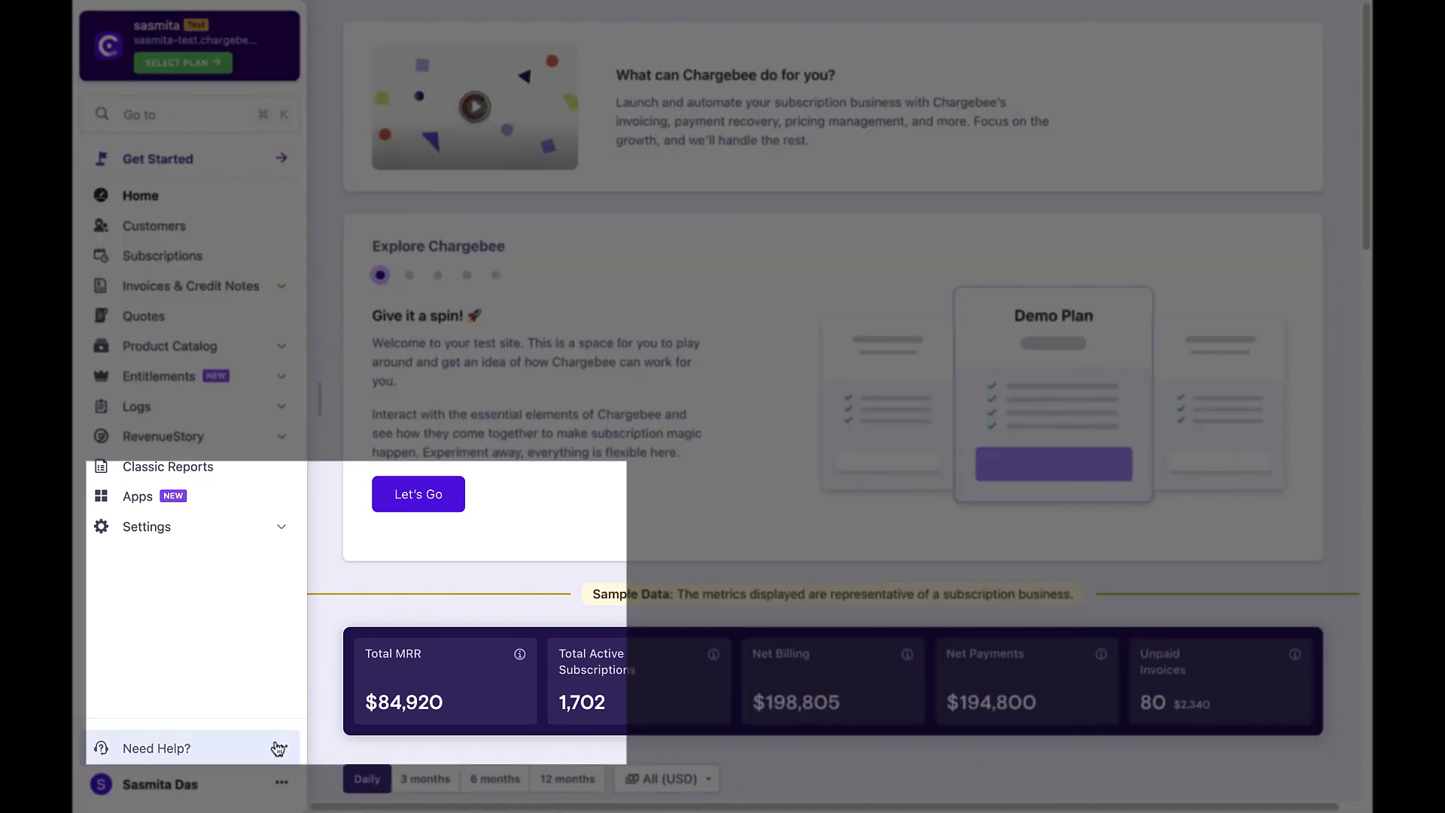
# Show the Need Help? options: help bot, documentation, API reference and support portal.
pyautogui.click(280, 747)
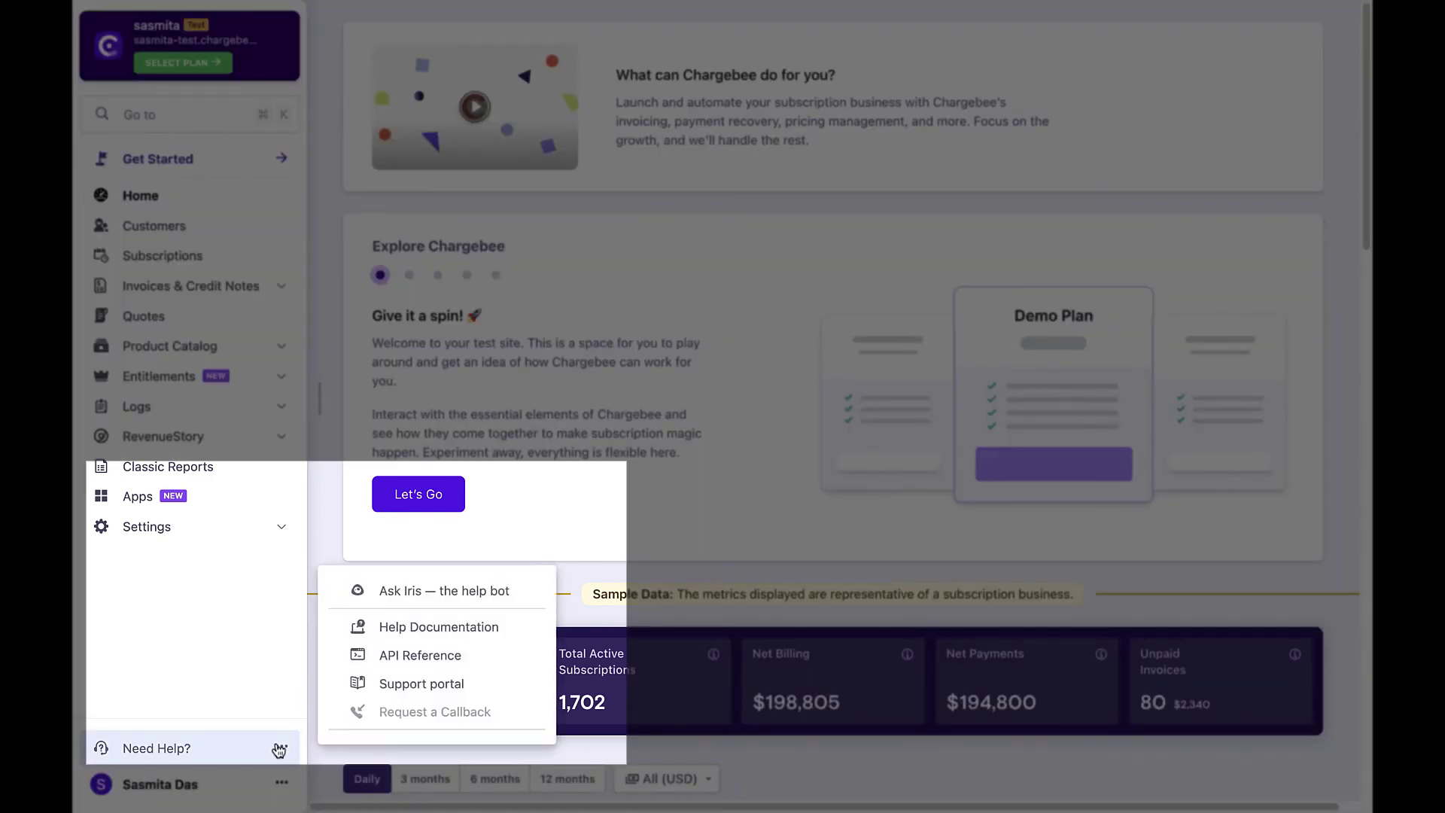